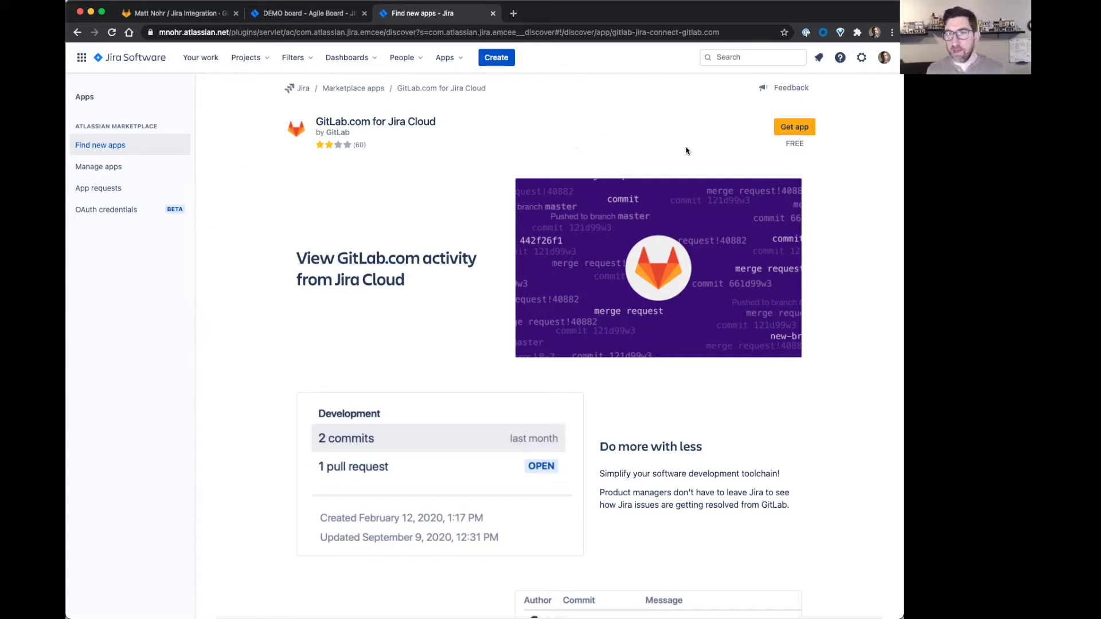
# Step: Add the GitLab.com for Jira Cloud app to Jira and open its configuration page
pyautogui.click(794, 128)
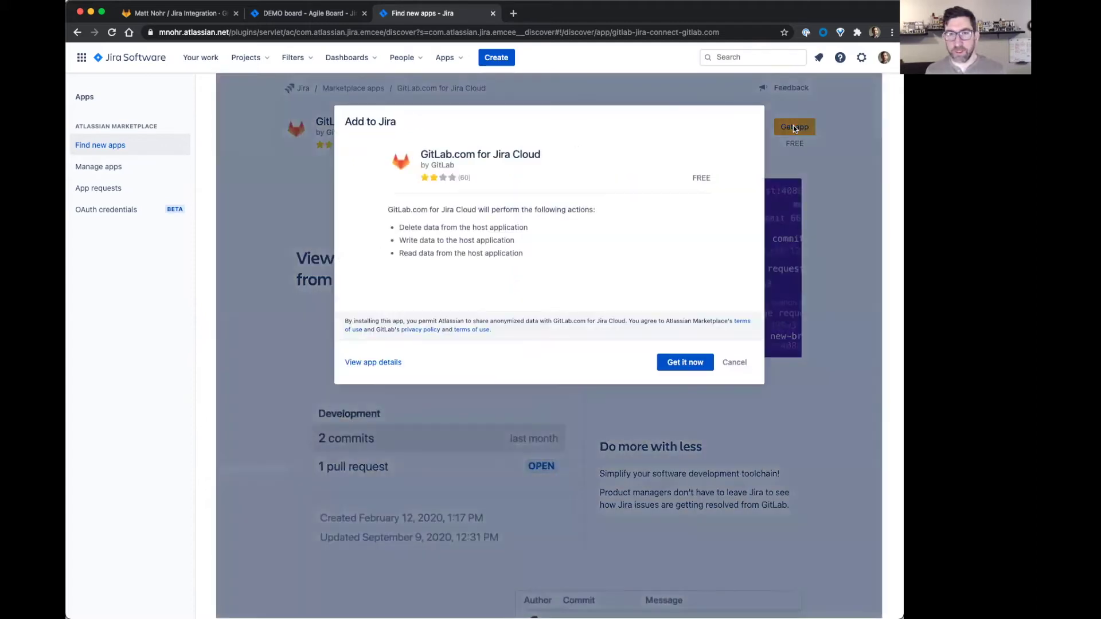
pyautogui.click(672, 362)
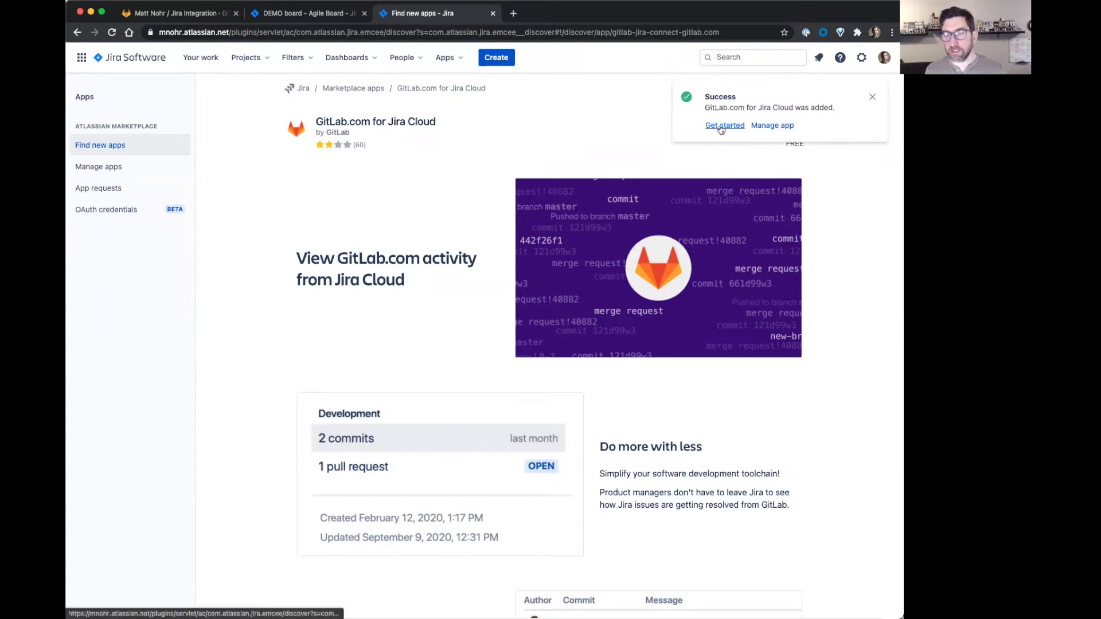
pyautogui.click(722, 126)
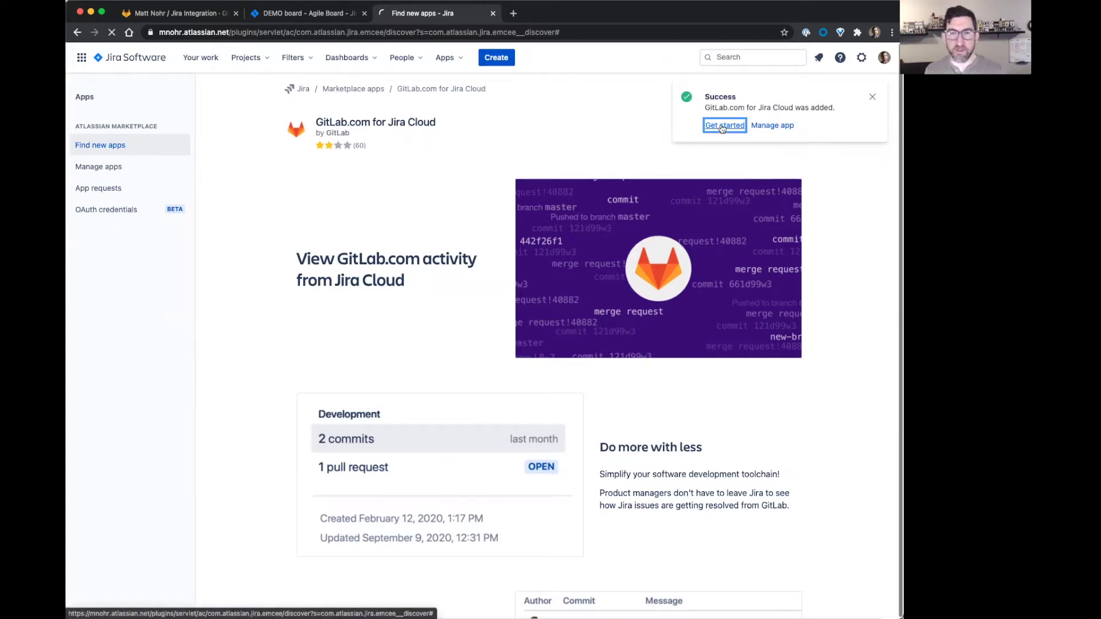
pyautogui.click(428, 184)
# Step: Link the autofilled GitLab namespace to Jira on the GitLab for Jira Configuration page
pyautogui.click(280, 364)
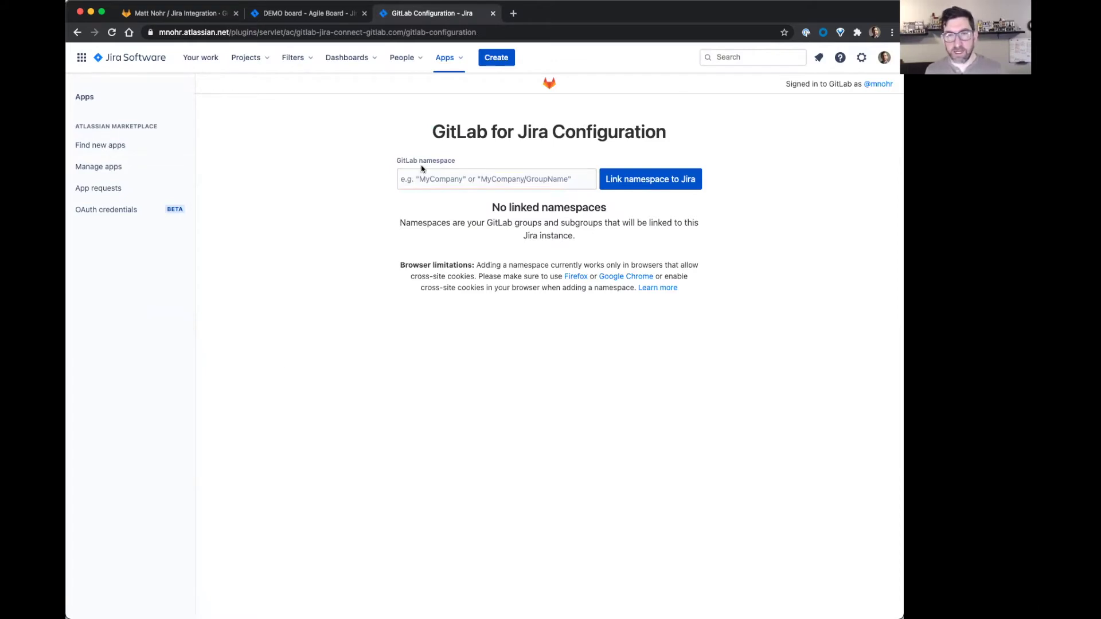
pyautogui.click(422, 180)
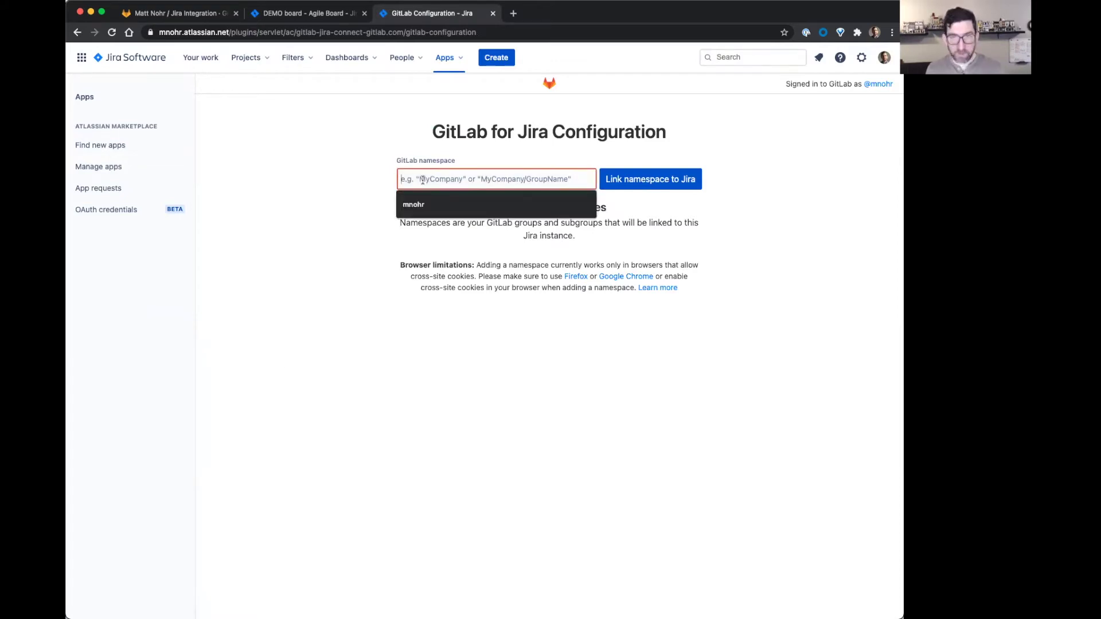
pyautogui.click(413, 204)
pyautogui.click(344, 189)
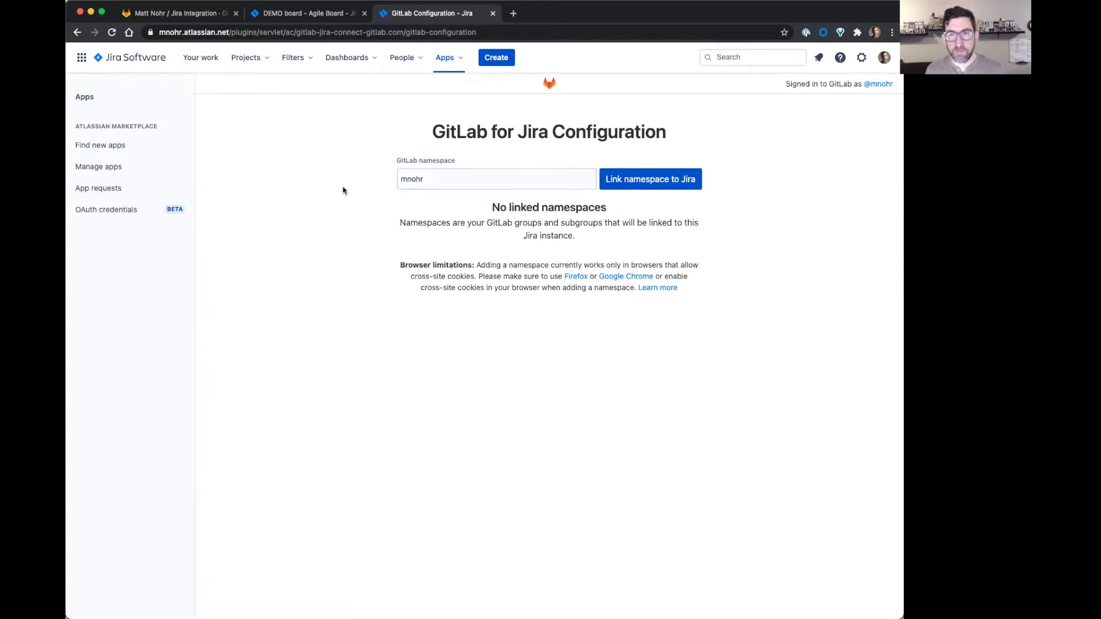
pyautogui.click(667, 180)
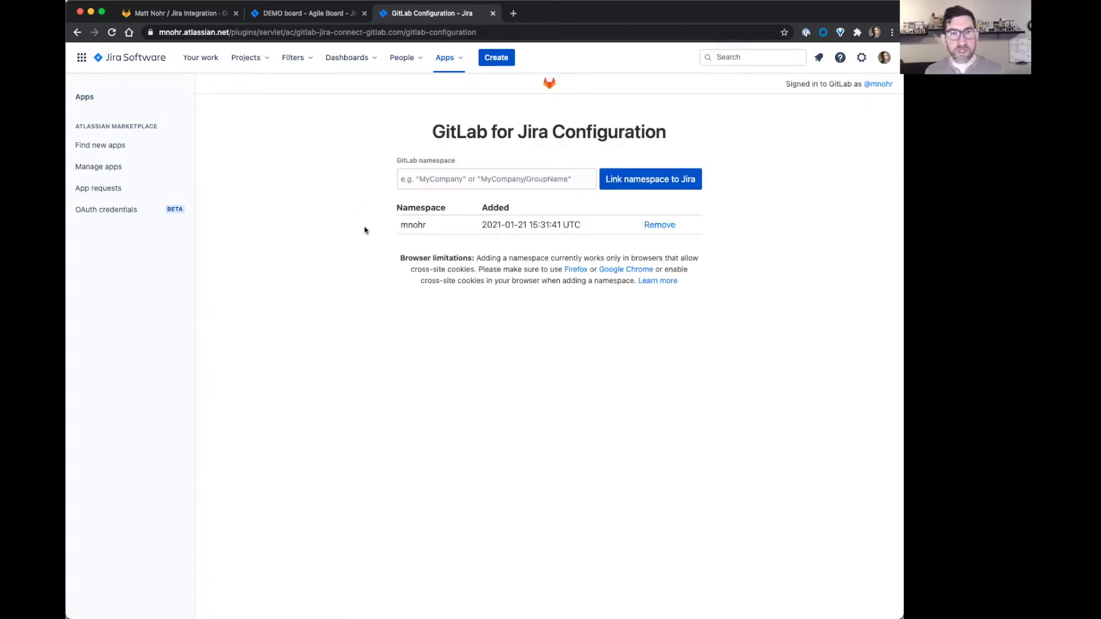
# Step: Open the Jira Integration project's Settings > Integrations page and scroll to the Jira entry
pyautogui.click(184, 16)
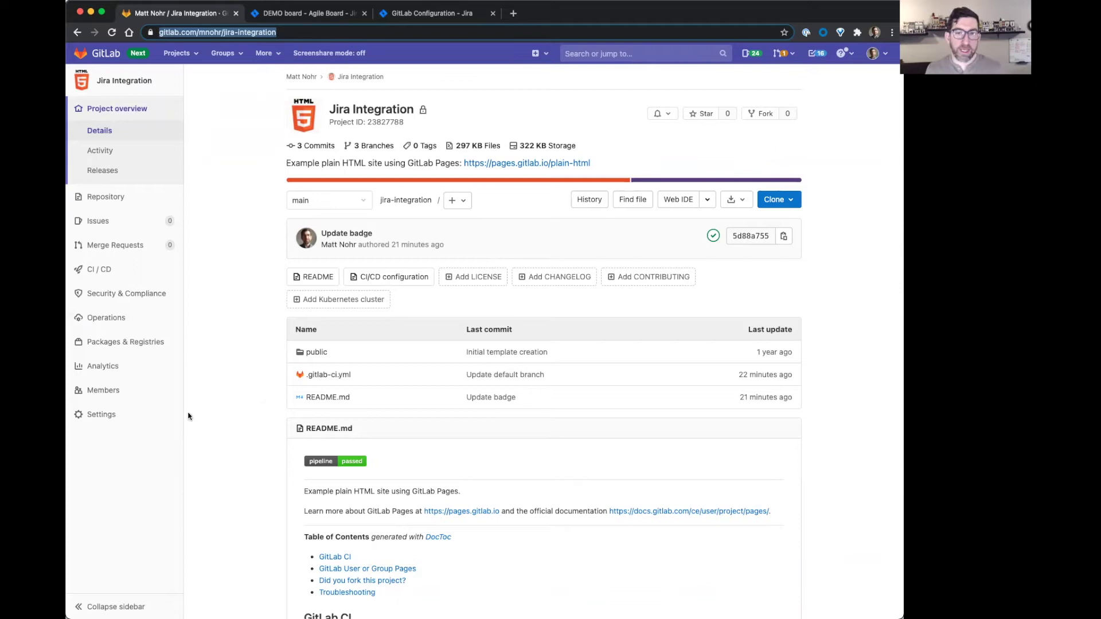
pyautogui.moveTo(140, 418)
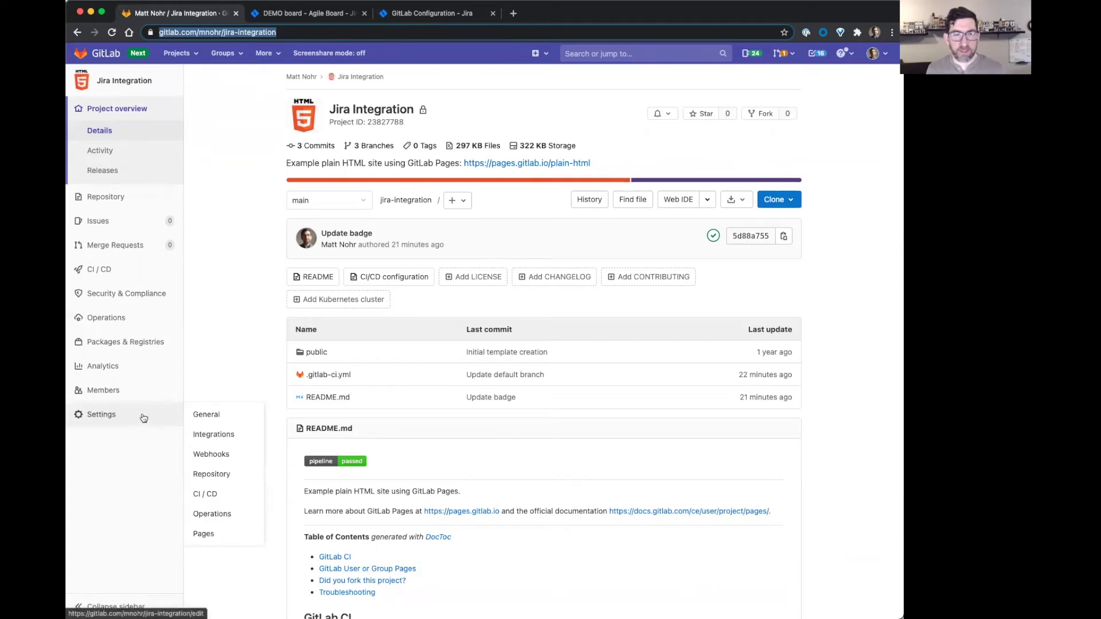
pyautogui.click(237, 440)
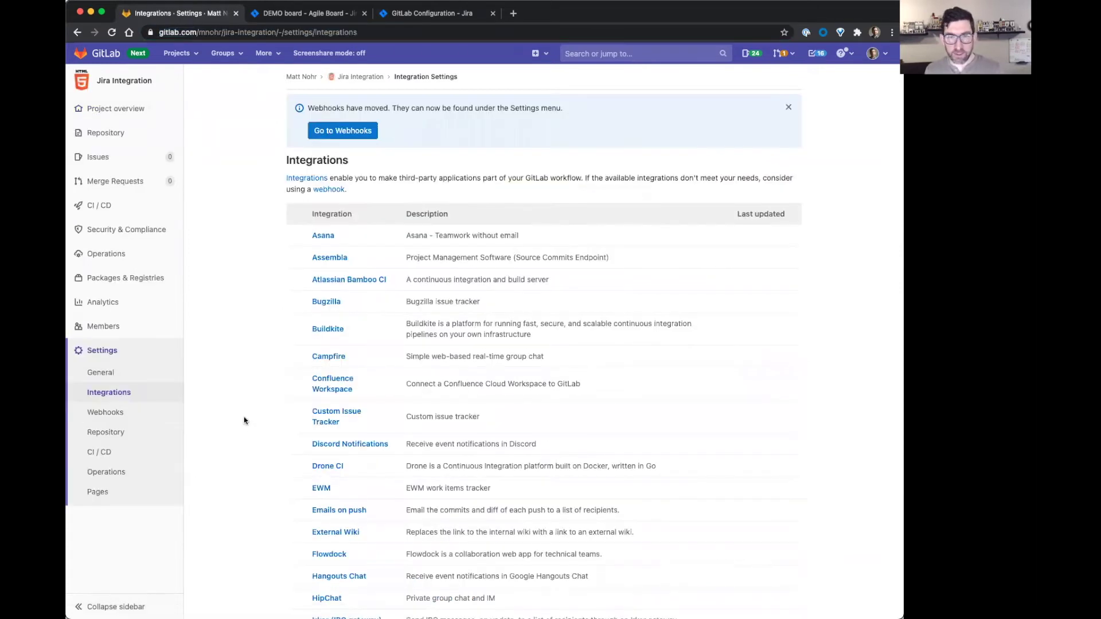
pyautogui.scroll(-5, 243, 418)
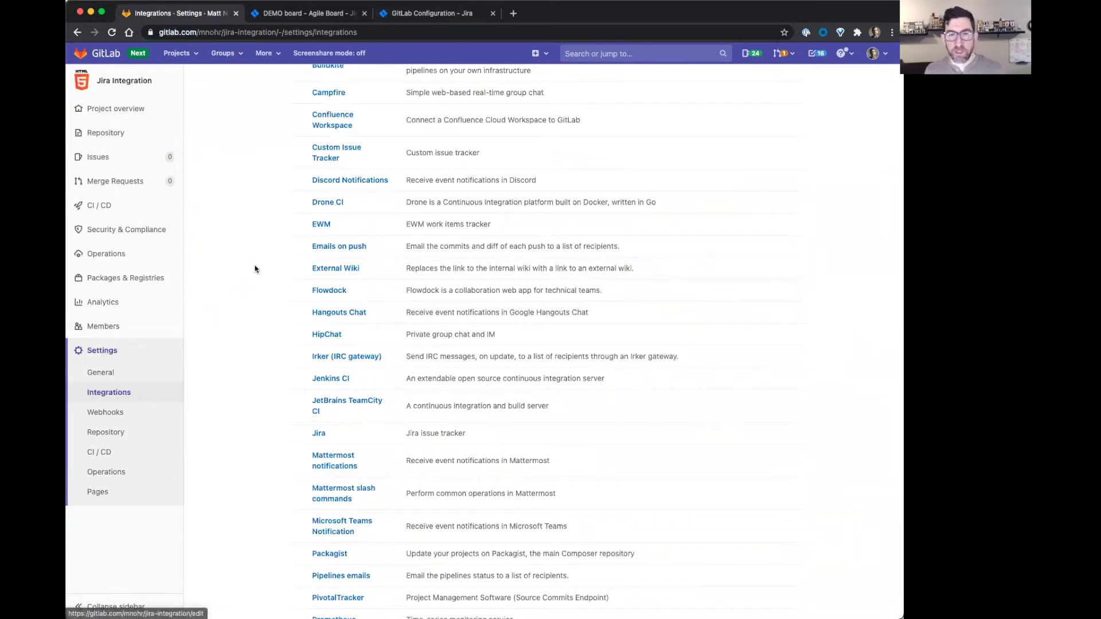
# Step: Save the Jira integration with the autofilled Jira site URL, account email and API token
pyautogui.click(319, 434)
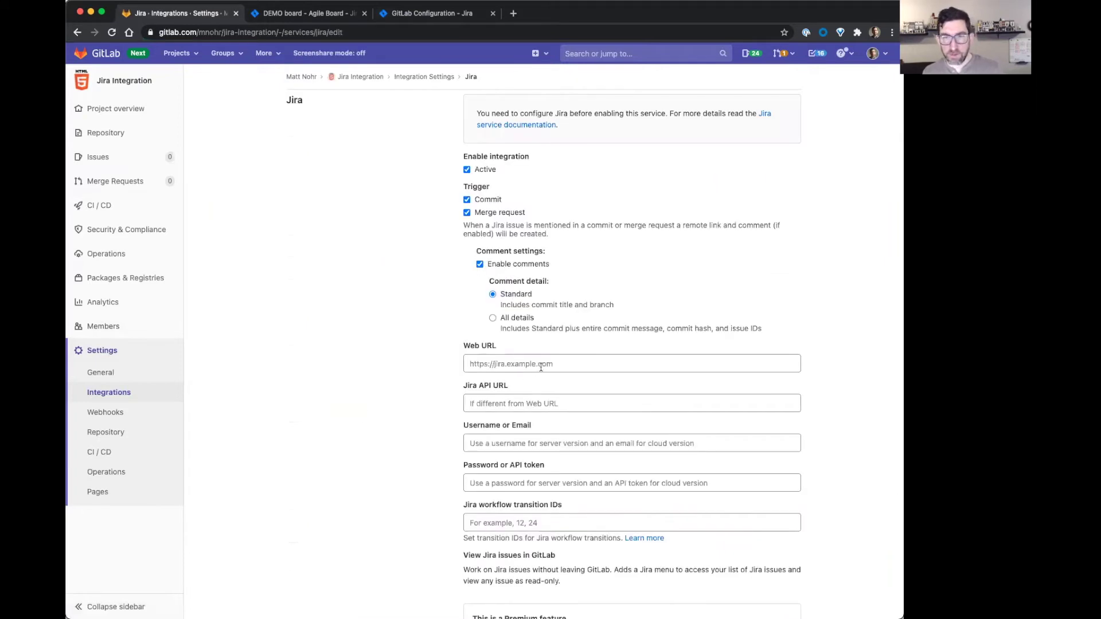
pyautogui.click(503, 361)
pyautogui.click(505, 388)
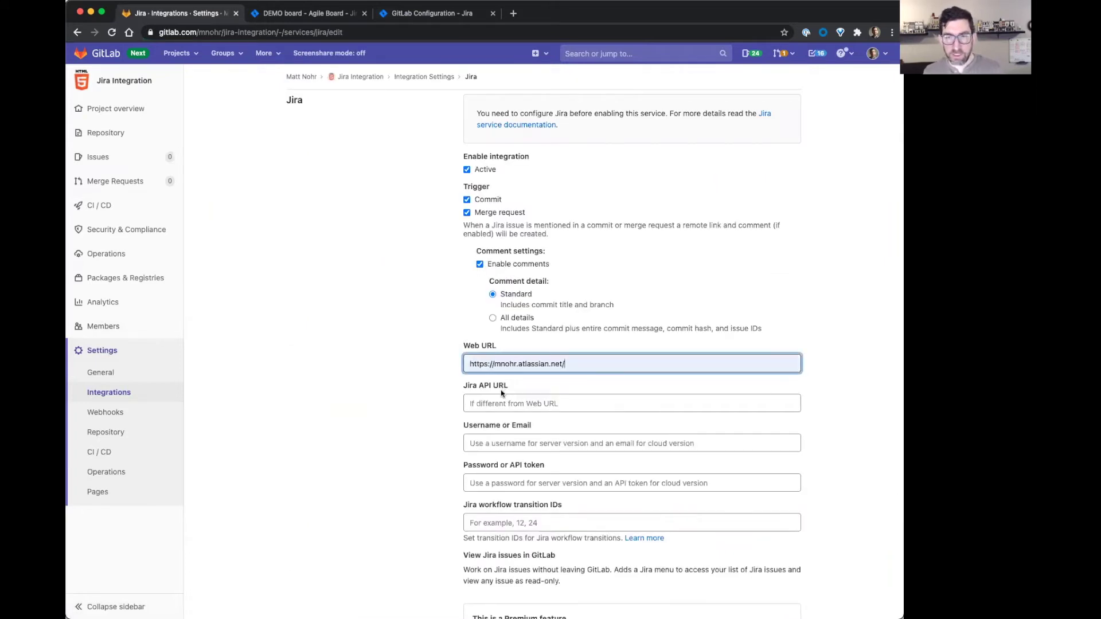
pyautogui.click(524, 442)
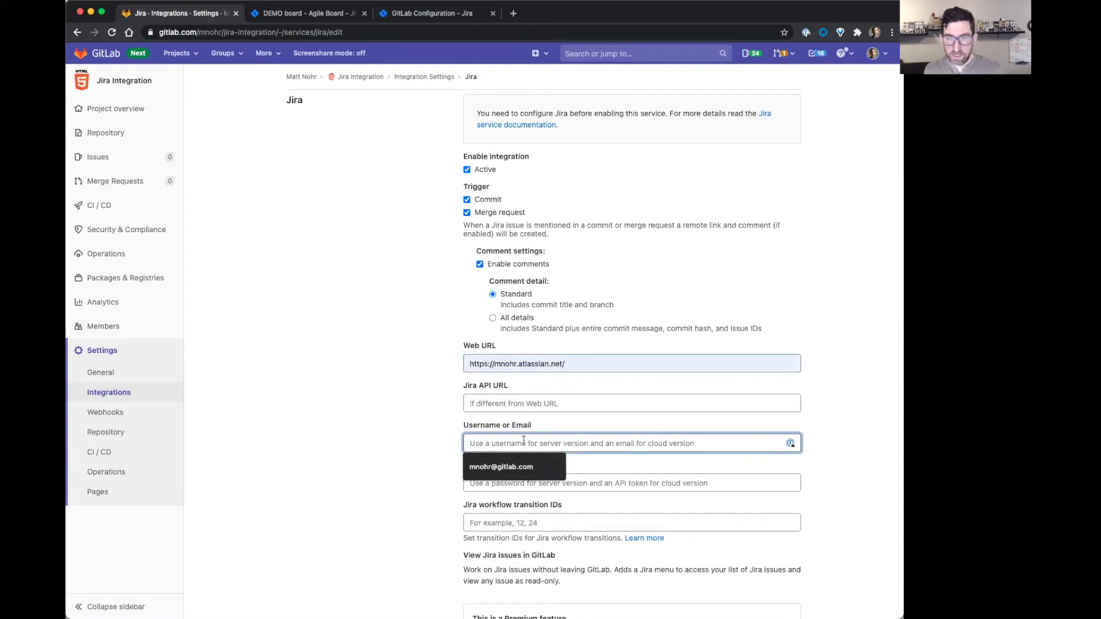
pyautogui.click(503, 466)
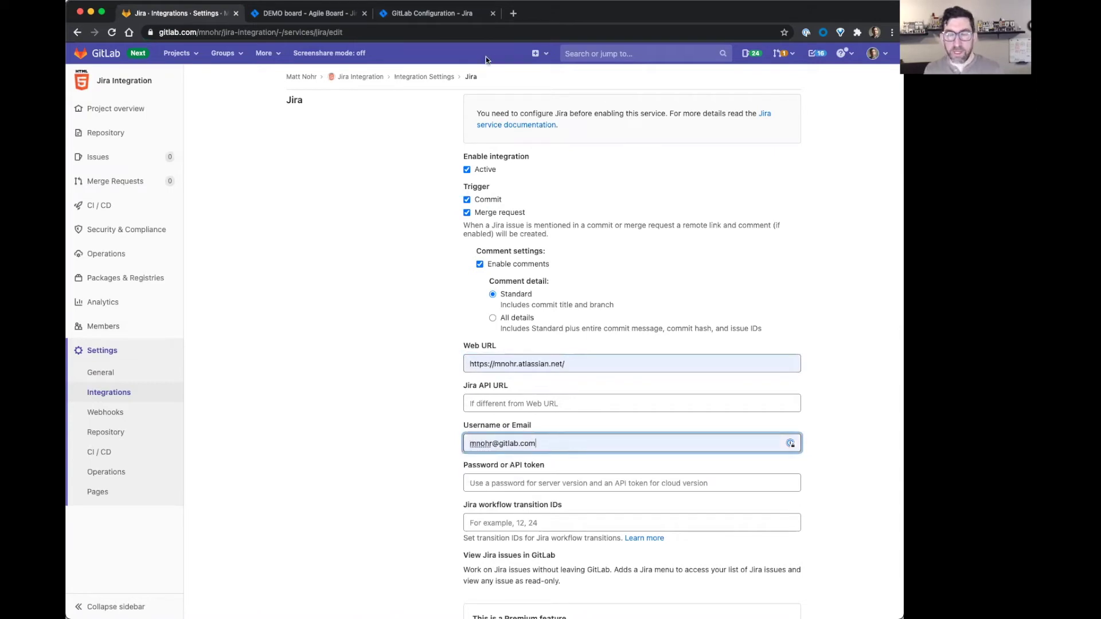
pyautogui.click(295, 459)
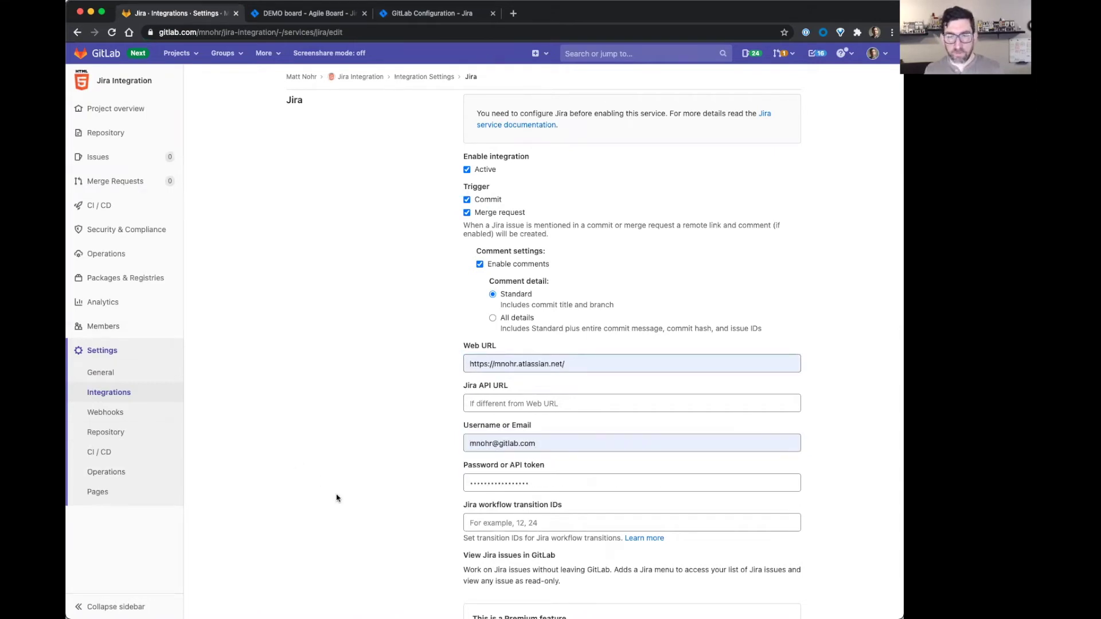
pyautogui.scroll(-3, 337, 497)
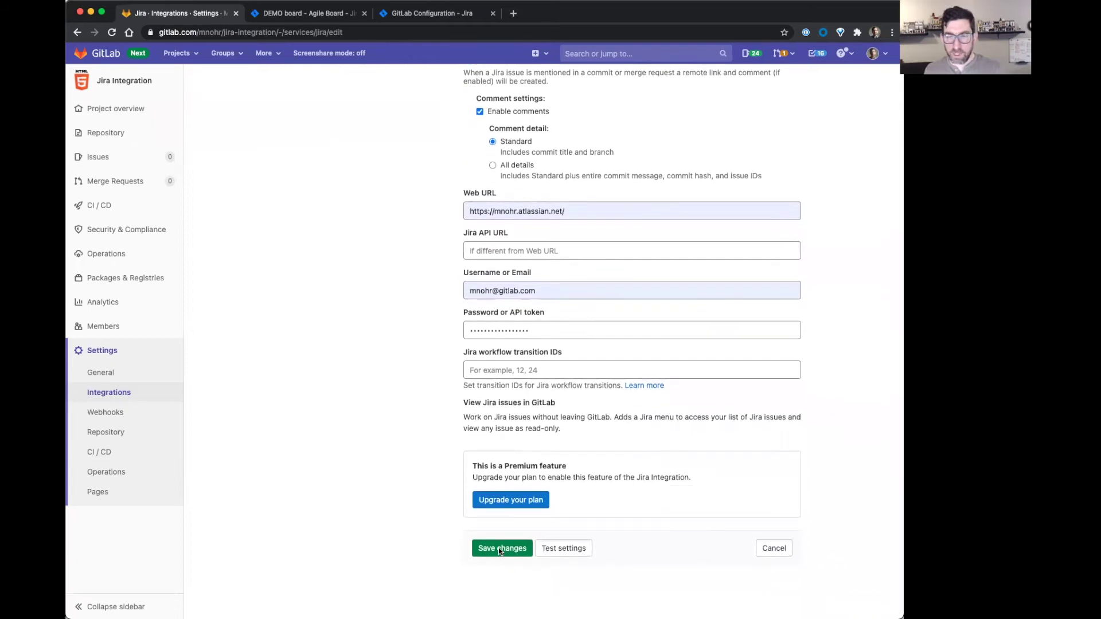
pyautogui.click(501, 549)
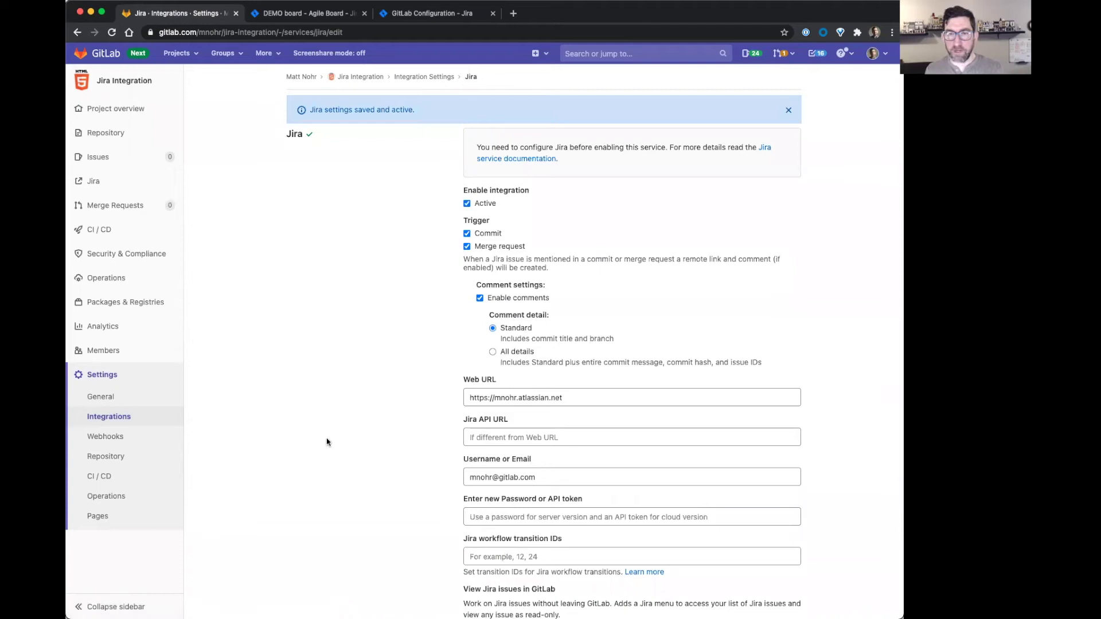
# Step: Open public/index.html in the Web IDE and select the 'Hello World!' heading text
pyautogui.click(125, 112)
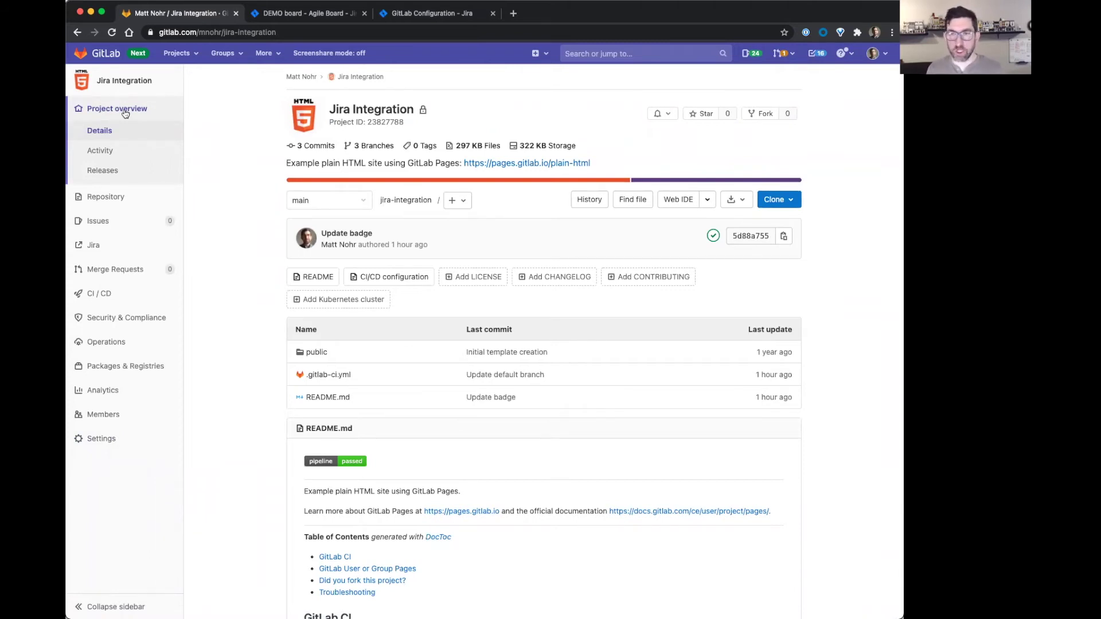
pyautogui.click(682, 202)
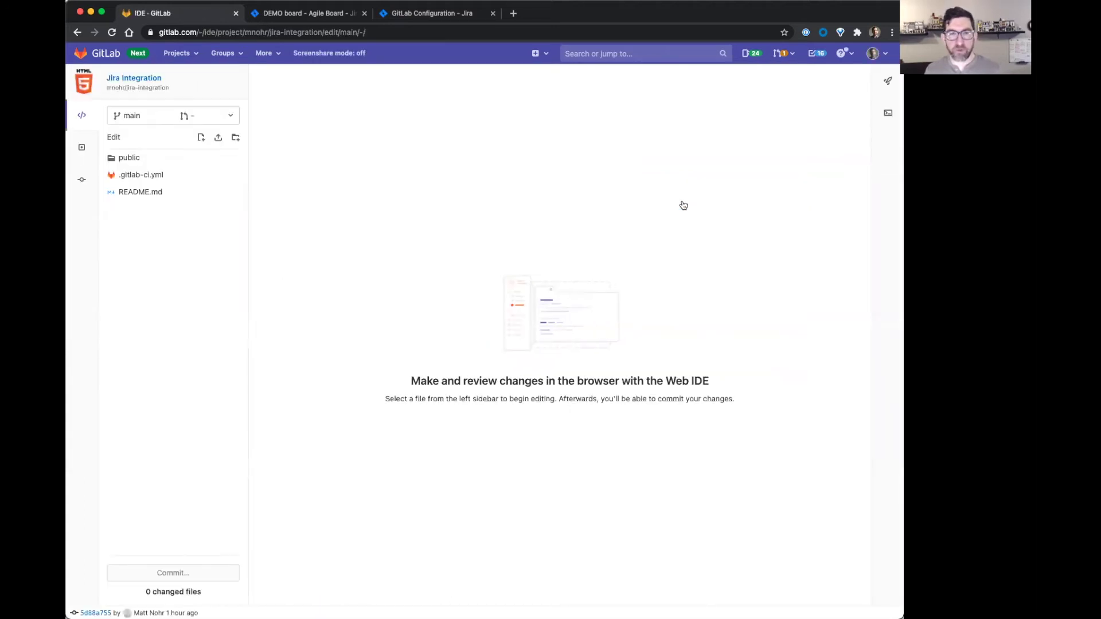
pyautogui.click(129, 159)
pyautogui.click(133, 176)
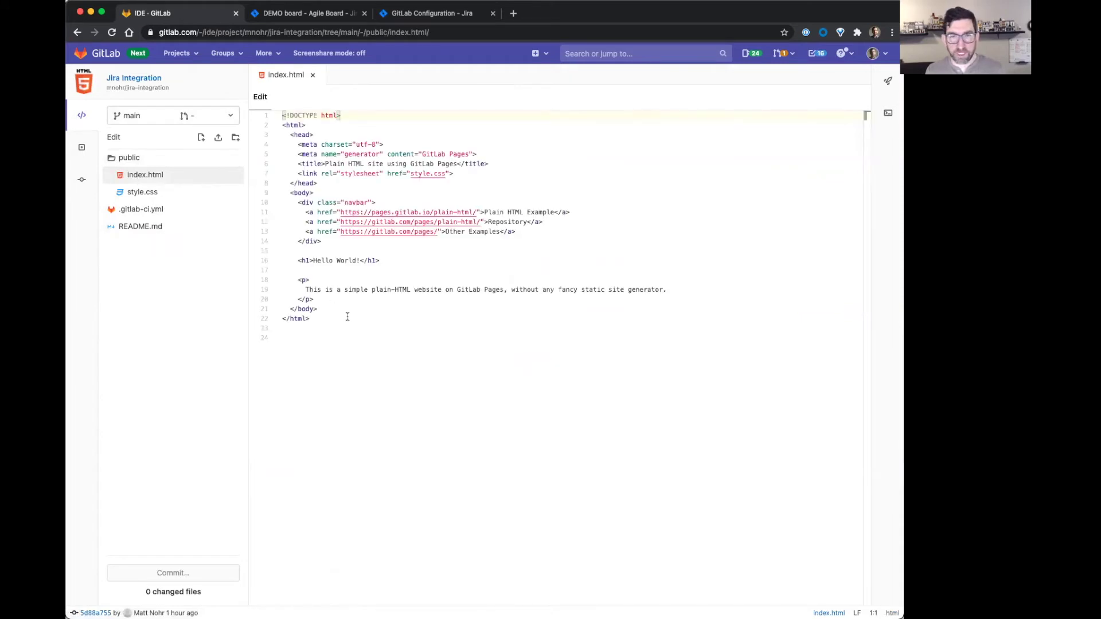
pyautogui.moveTo(314, 261); pyautogui.dragTo(360, 261)
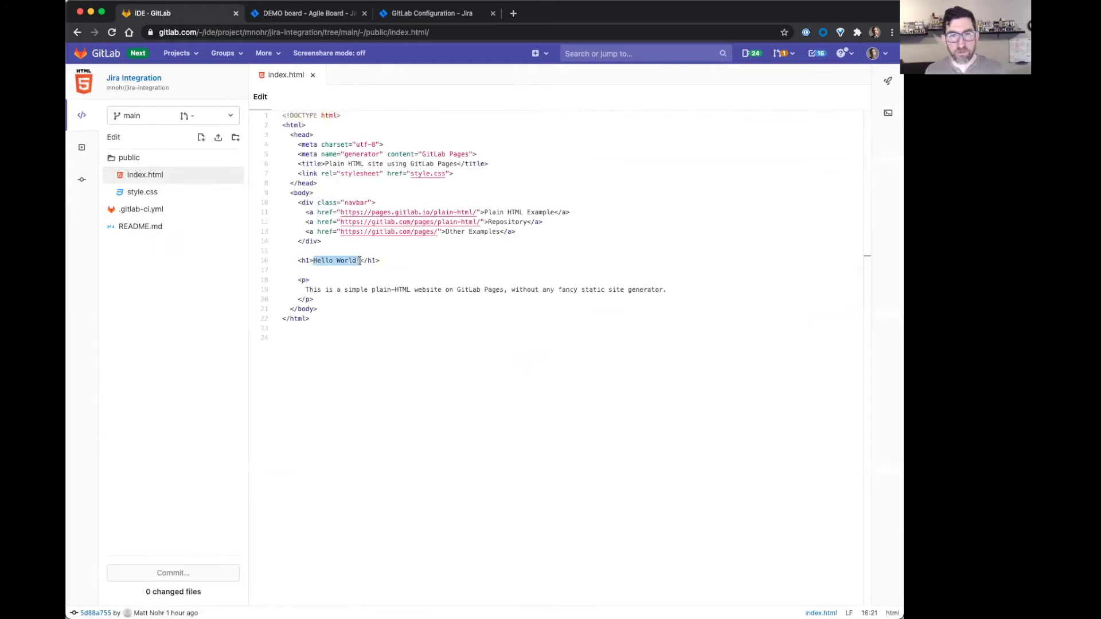
# Step: Replace the heading with 'Welcome' and write the commit message 'Update the page title' with DEMO-1
pyautogui.write('Welcome')
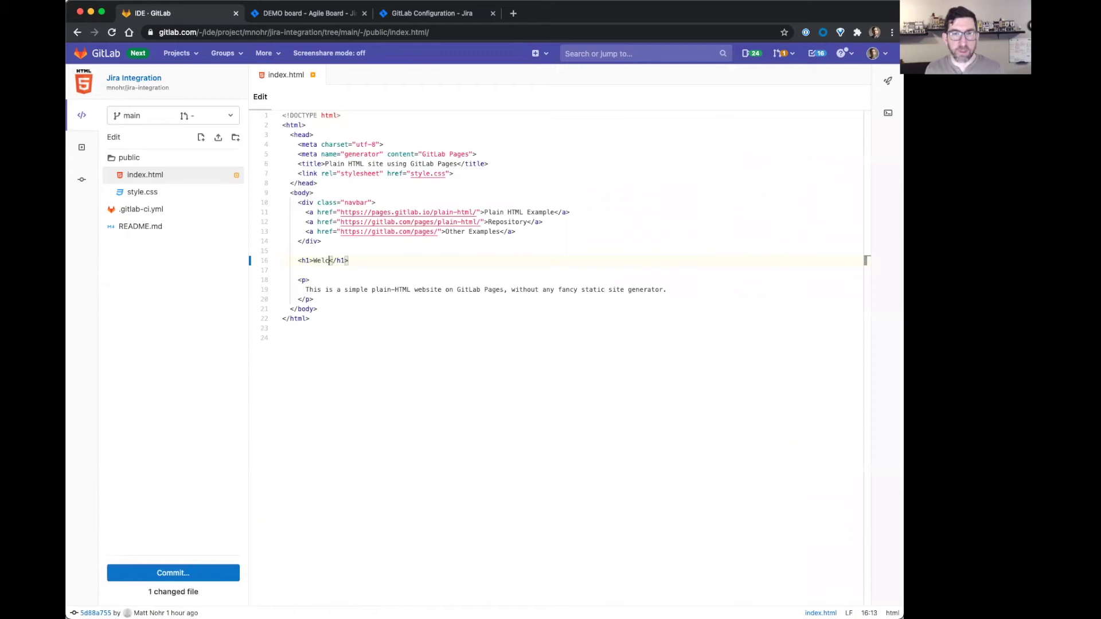
pyautogui.click(172, 572)
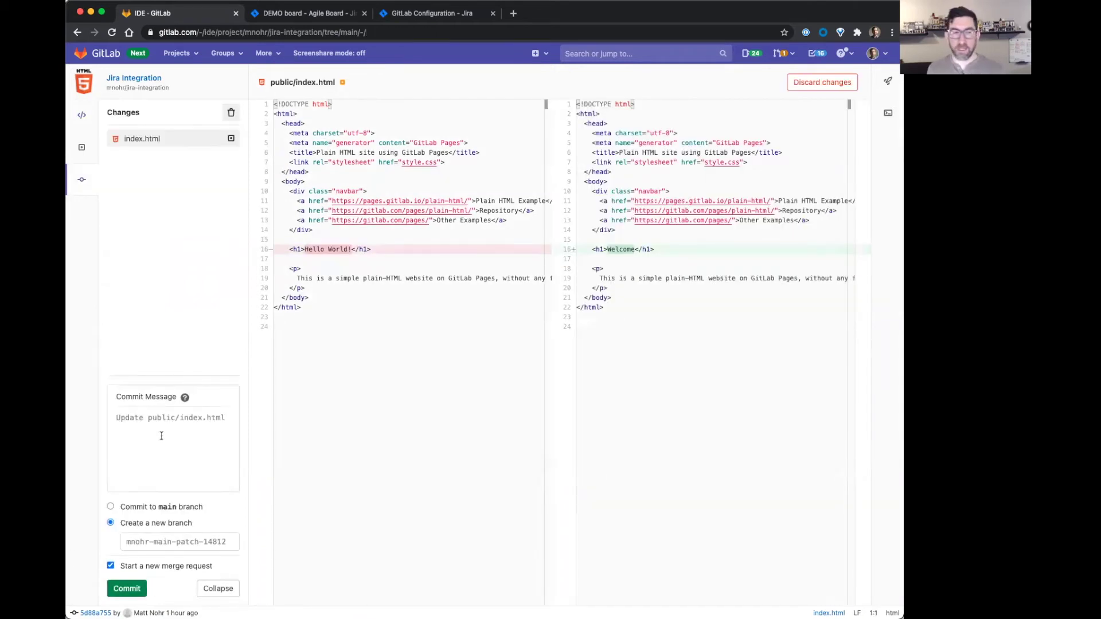
pyautogui.click(161, 436)
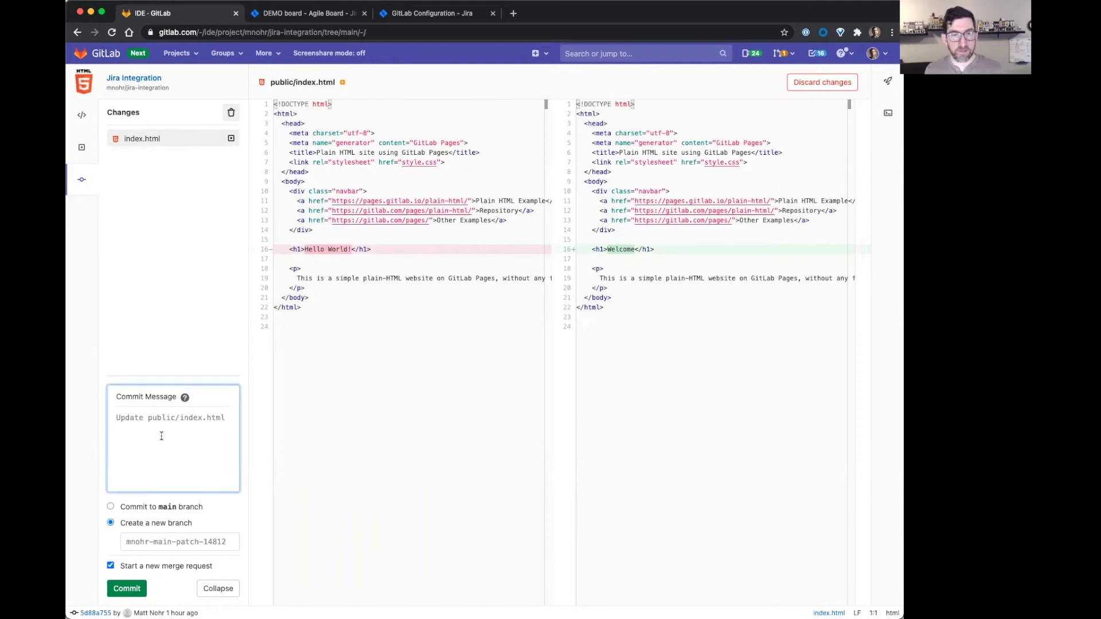
pyautogui.write('Update the page title')
pyautogui.press('Return')
pyautogui.write('DEMO-1')
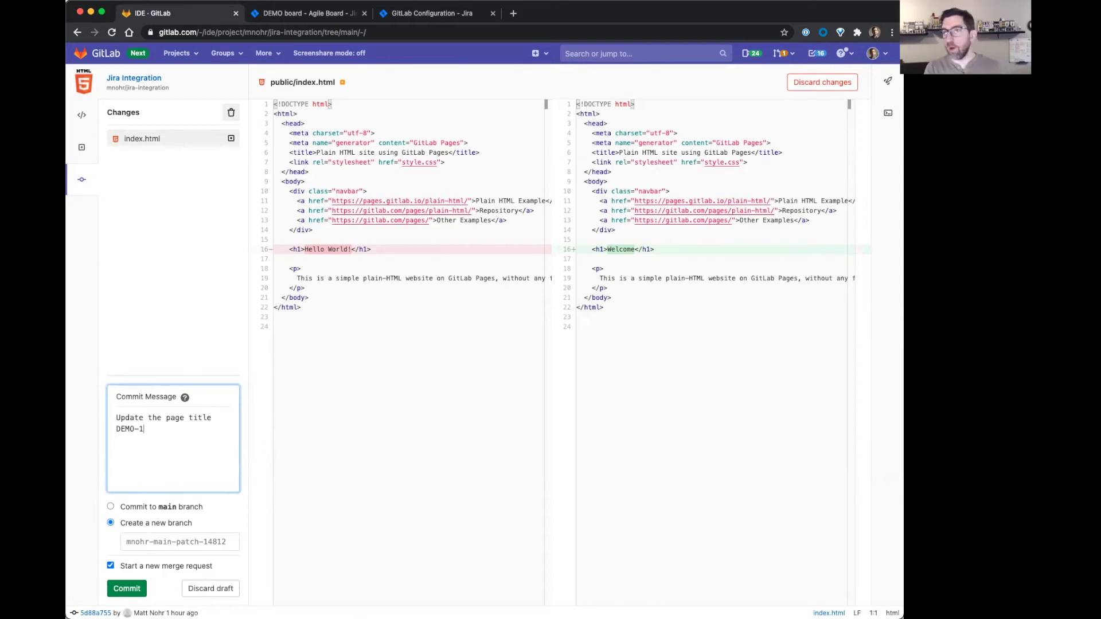
# Step: Commit the change to a new branch named DEMO-1-page-title
pyautogui.click(185, 542)
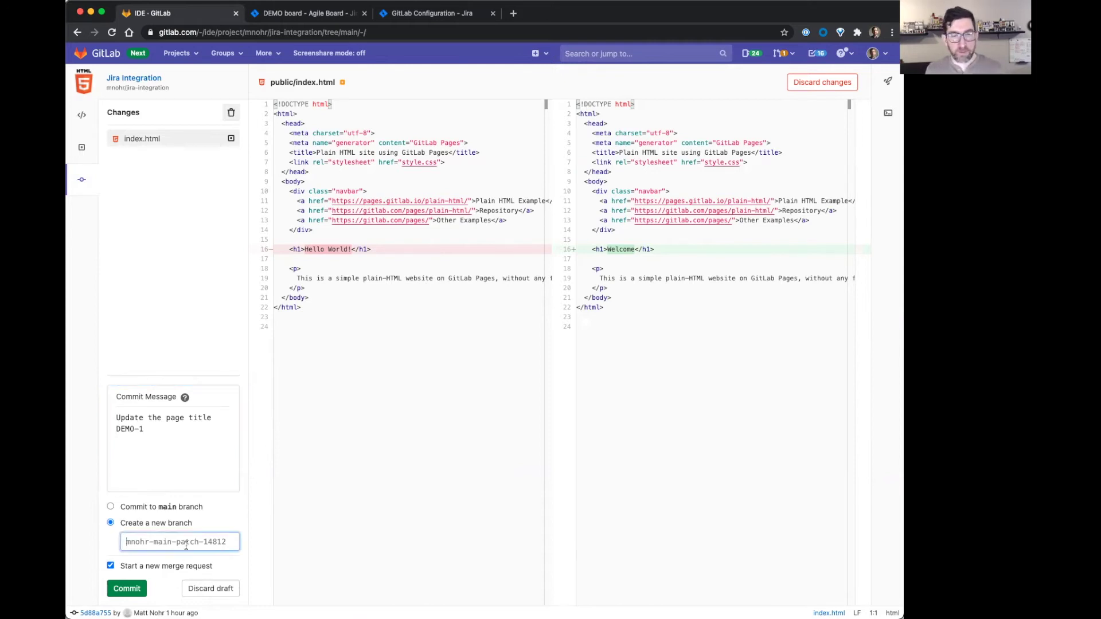
pyautogui.write('DEMO-1')
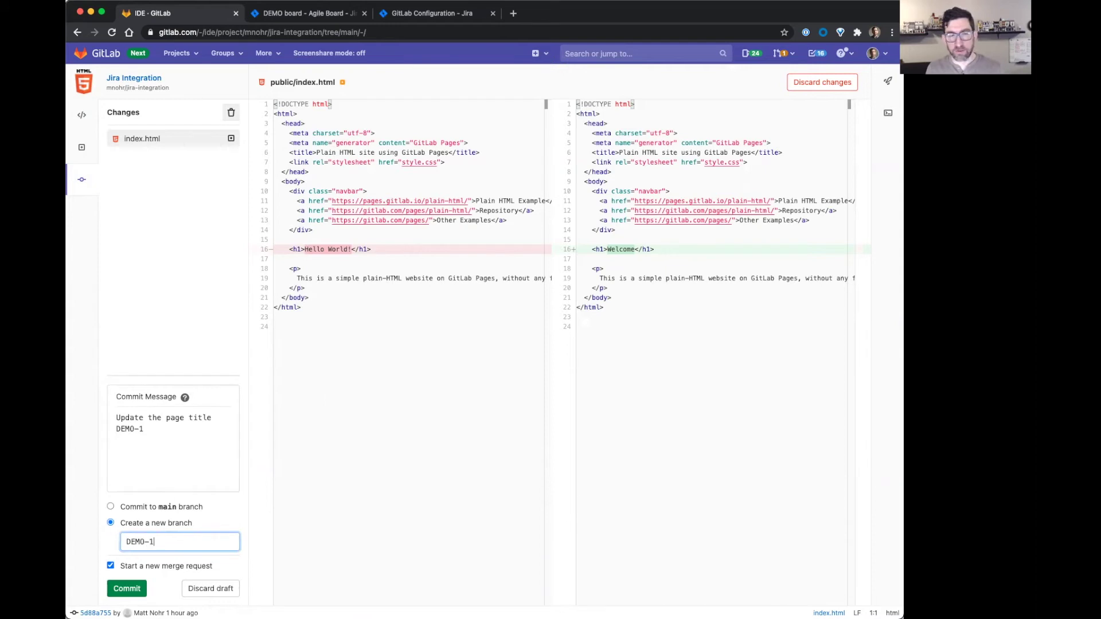
pyautogui.write('-page-')
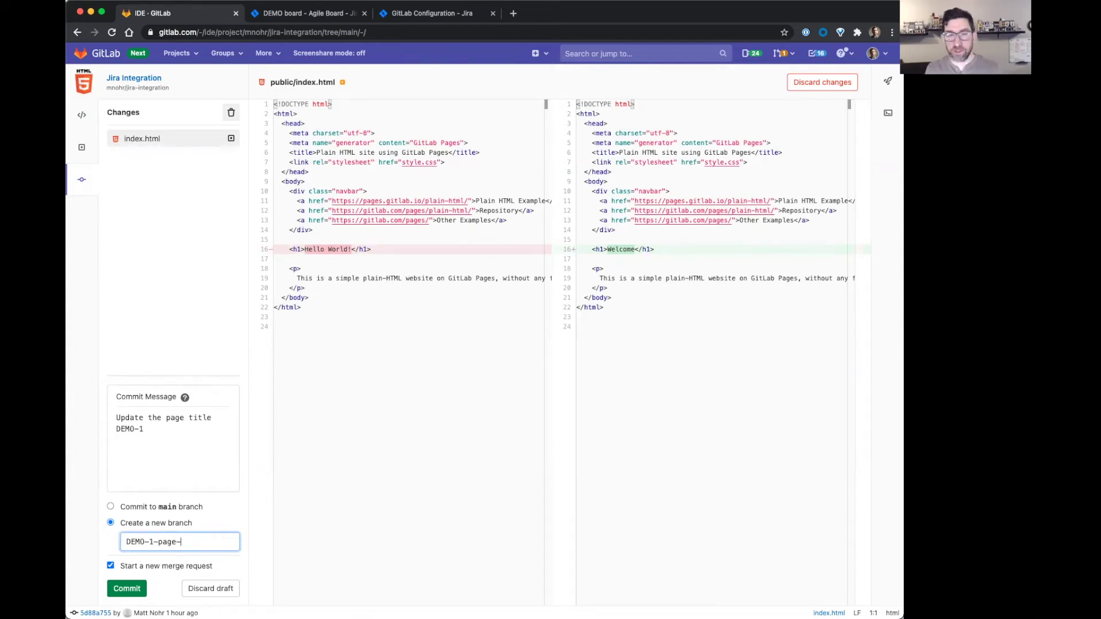
pyautogui.write('title')
pyautogui.click(127, 589)
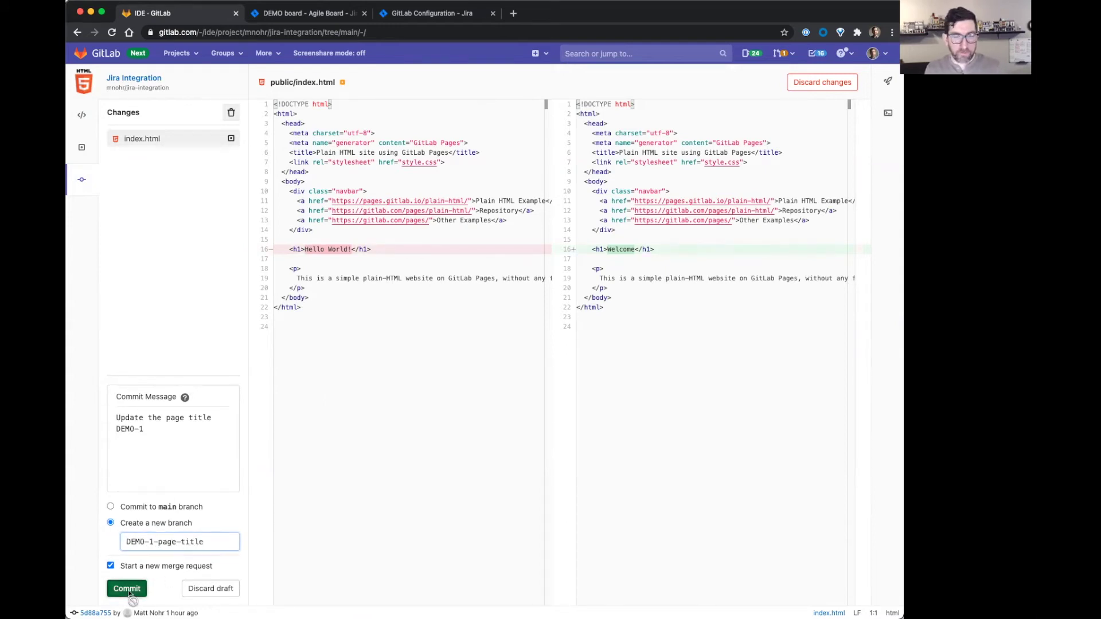
# Step: Submit merge request 'Update the page title' with DEMO-1 dropped from the title and 'Closes DEMO-1' kept
pyautogui.moveTo(436, 166); pyautogui.dragTo(406, 165)
pyautogui.press('BackSpace')
pyautogui.press('BackSpace')
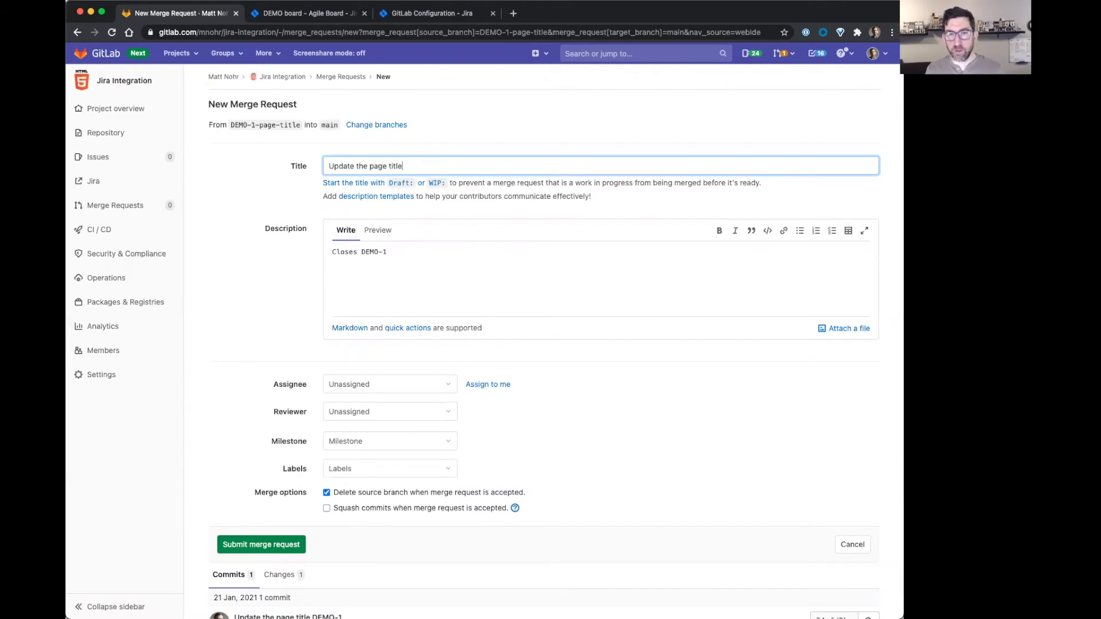
pyautogui.click(418, 263)
pyautogui.moveTo(411, 251); pyautogui.dragTo(362, 252)
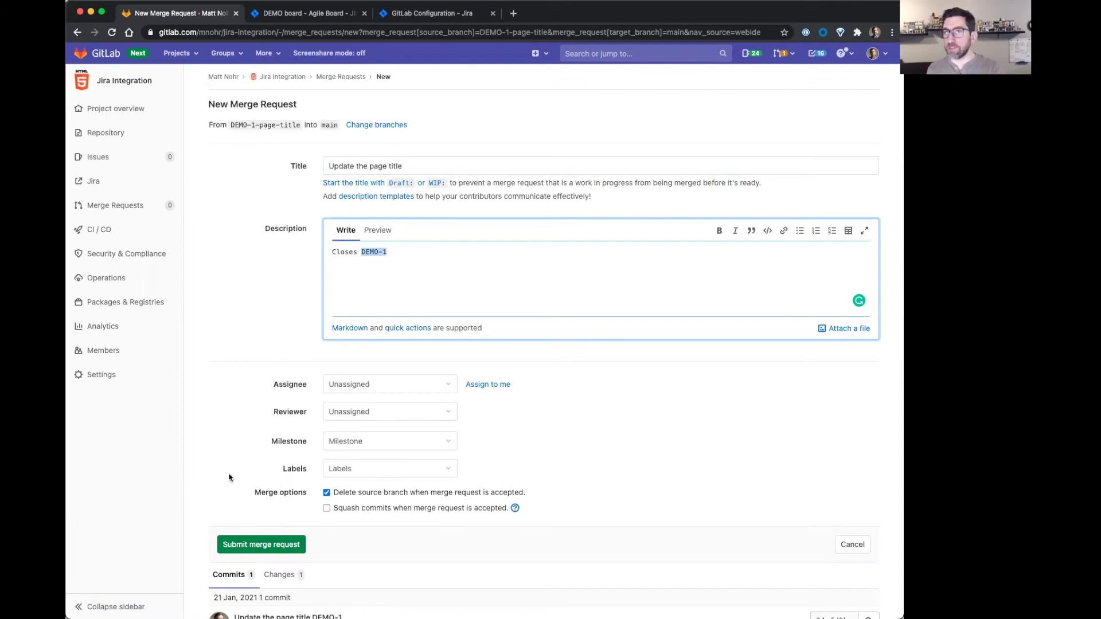
pyautogui.click(256, 546)
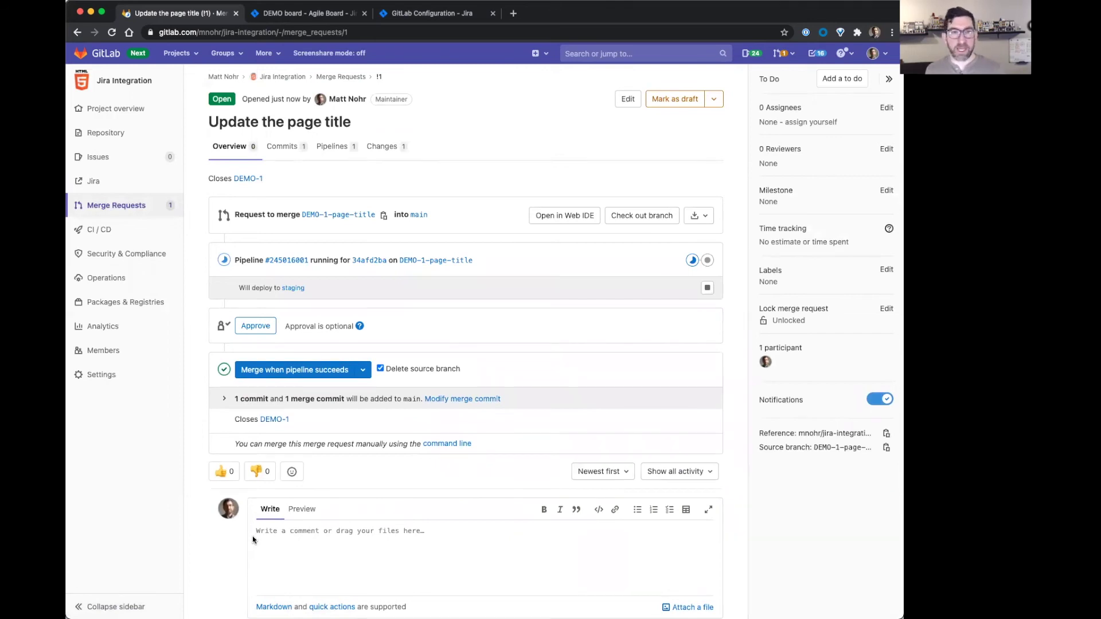
pyautogui.click(135, 91)
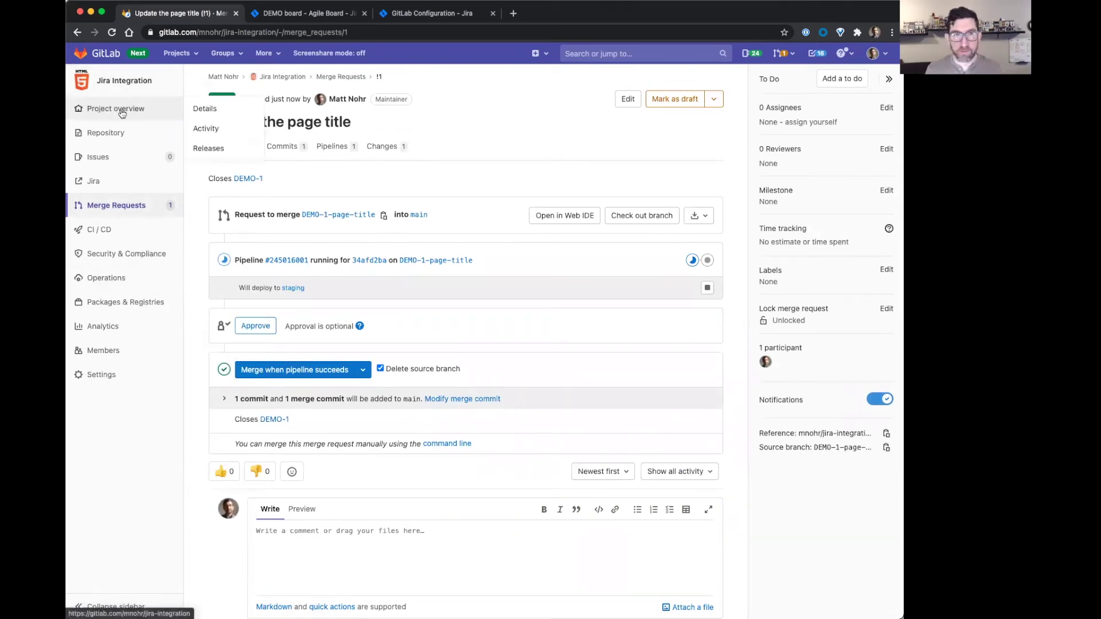
# Step: Highlight build-job in .gitlab-ci.yml, then go to Operations > Feature Flags
pyautogui.click(328, 376)
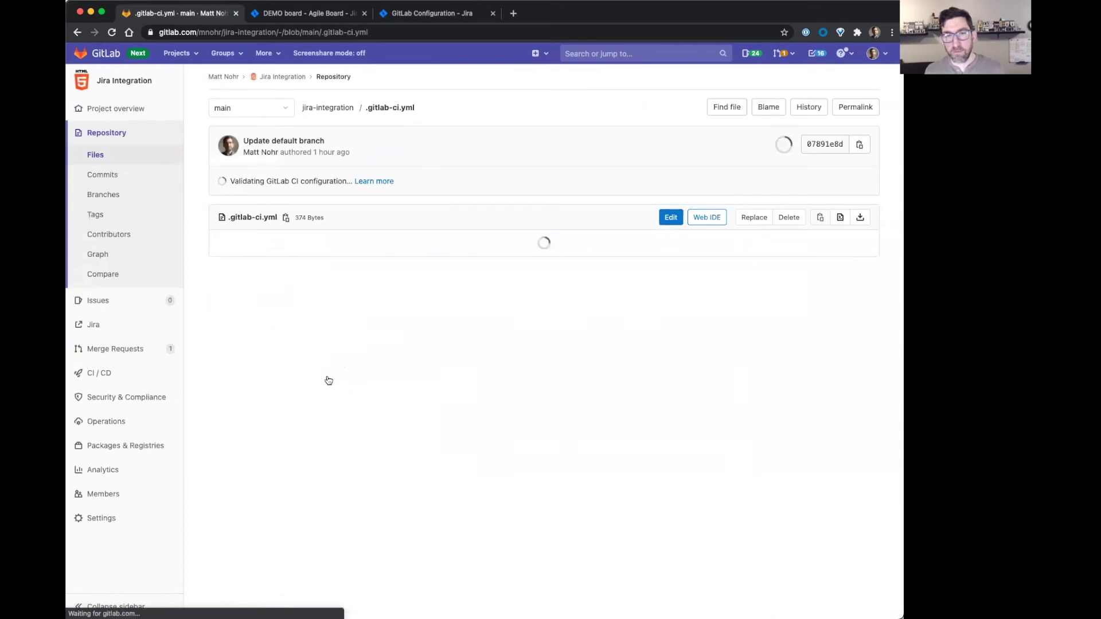
pyautogui.moveTo(243, 260); pyautogui.dragTo(278, 261)
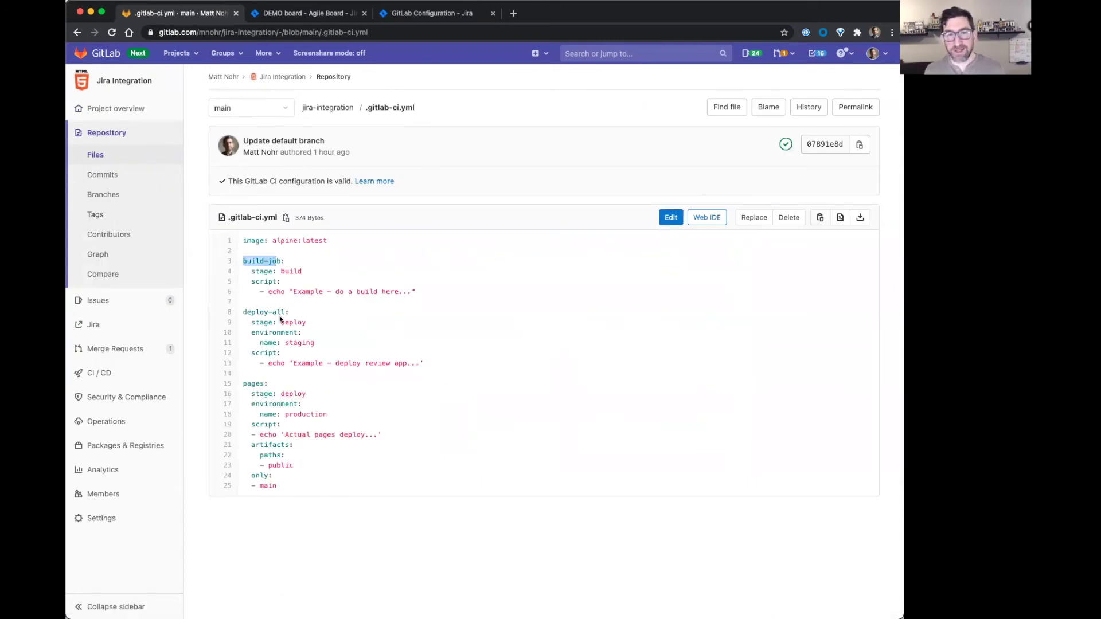
pyautogui.moveTo(120, 376)
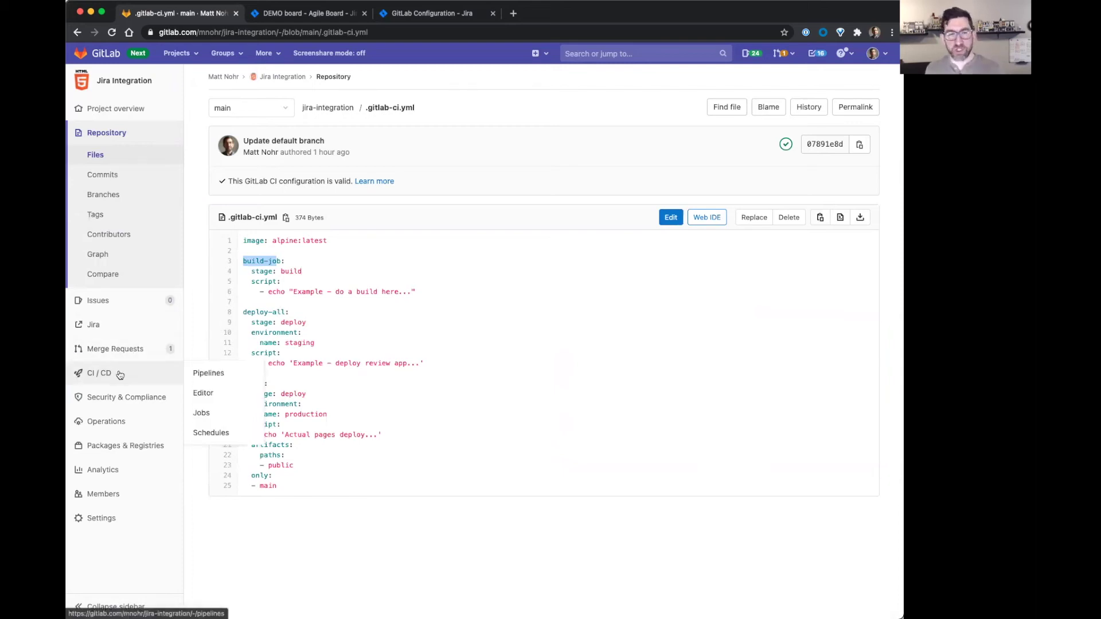
pyautogui.moveTo(109, 421)
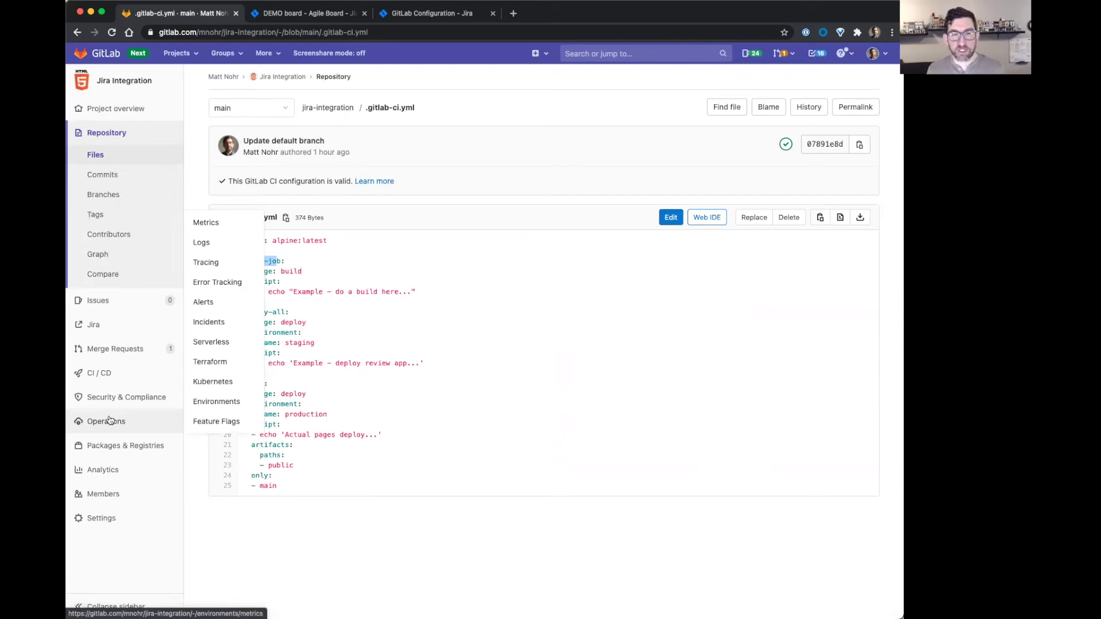
pyautogui.click(207, 422)
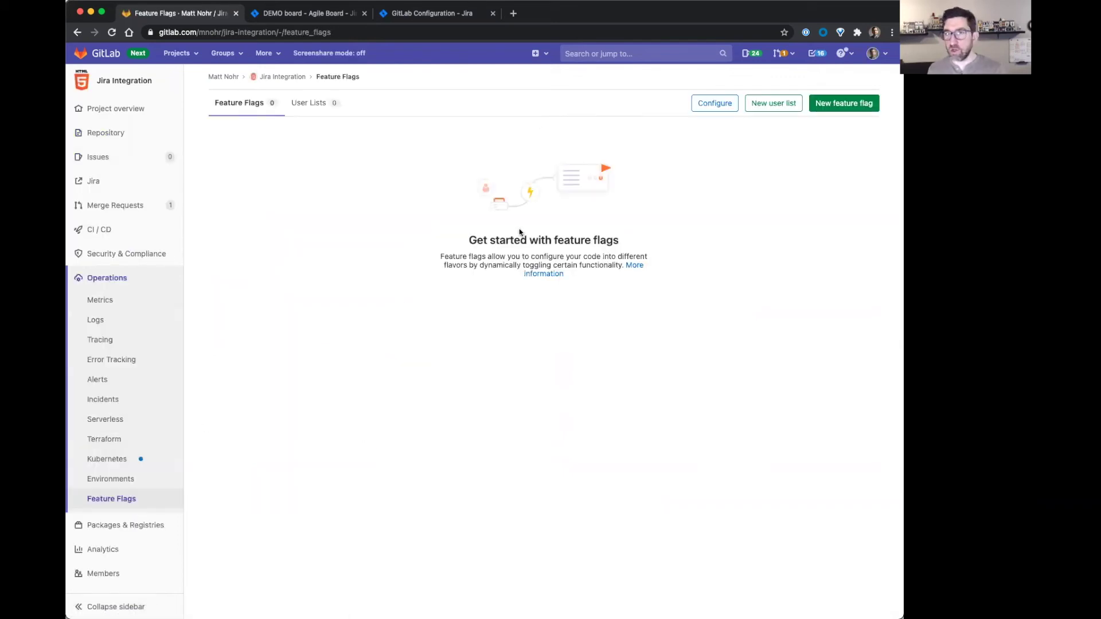
# Step: Add feature flag 'test-page-title' with the description 'DEMO-1 feature flag'
pyautogui.click(845, 104)
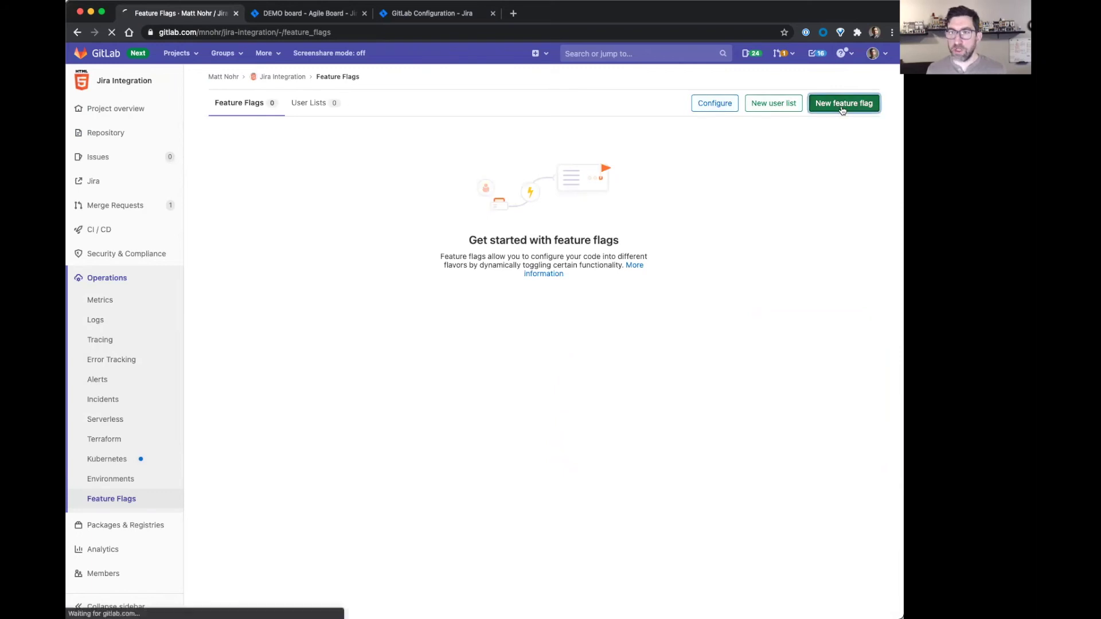
pyautogui.click(344, 144)
pyautogui.write('test-page-title')
pyautogui.press('Tab')
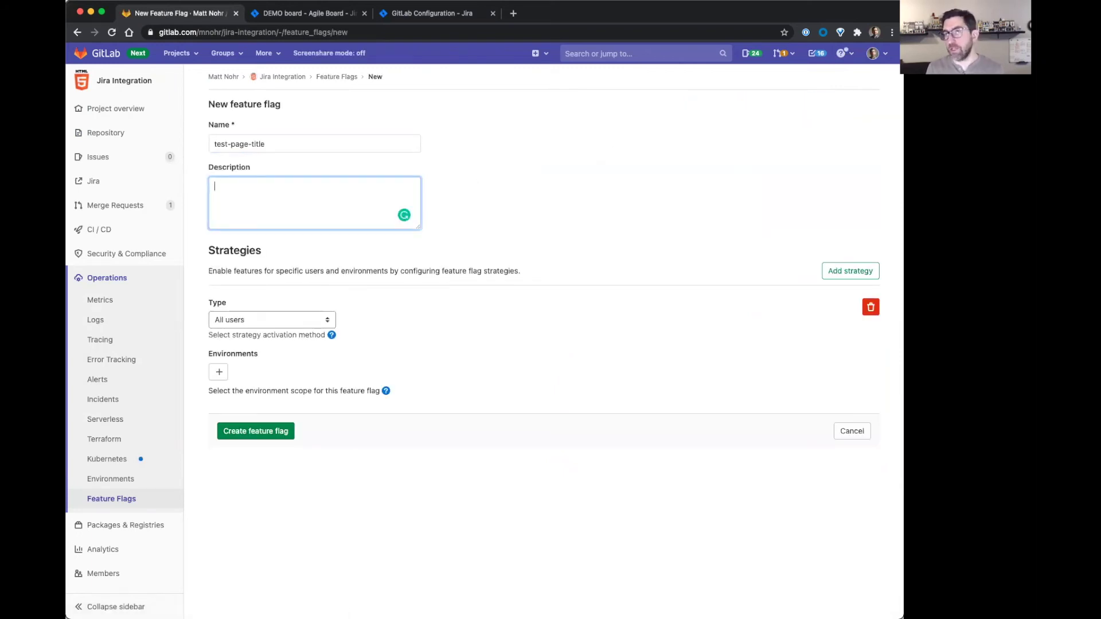
pyautogui.write('DEMO-1 feature flag')
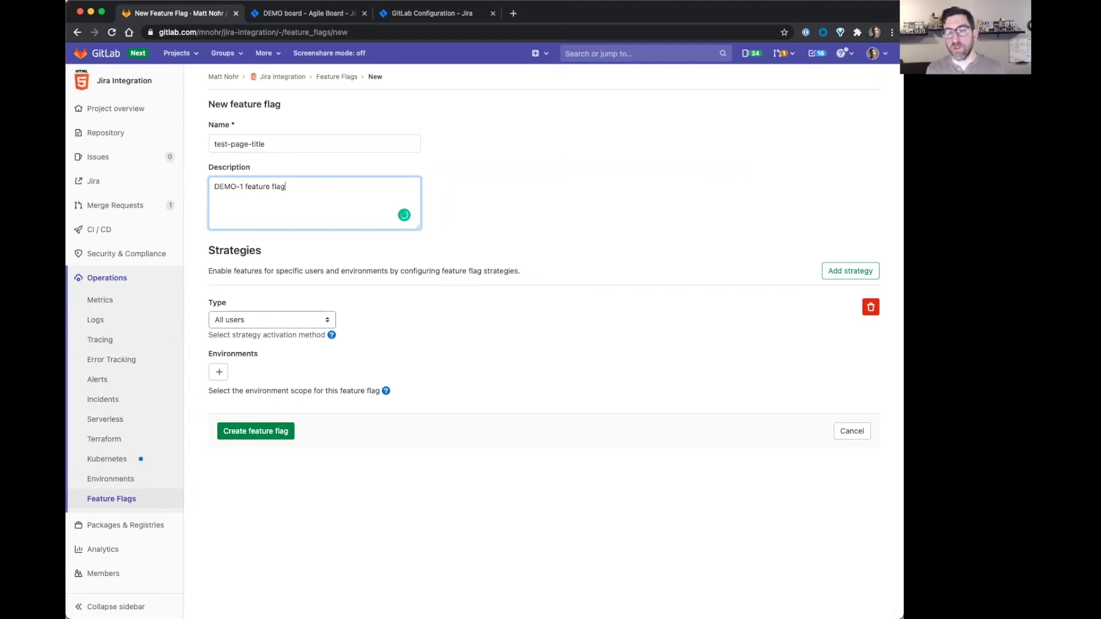
pyautogui.click(251, 436)
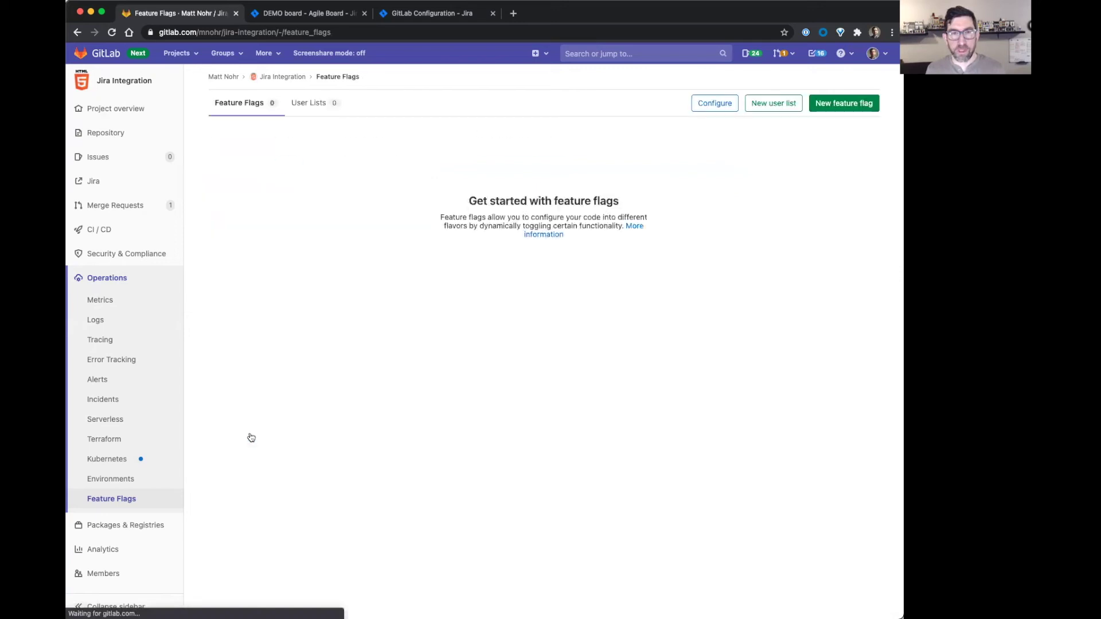
# Step: Switch to the Jira DEMO board and open the DEMO-1 Fix Page Title issue
pyautogui.hotkey('ctrl', 'Tab')
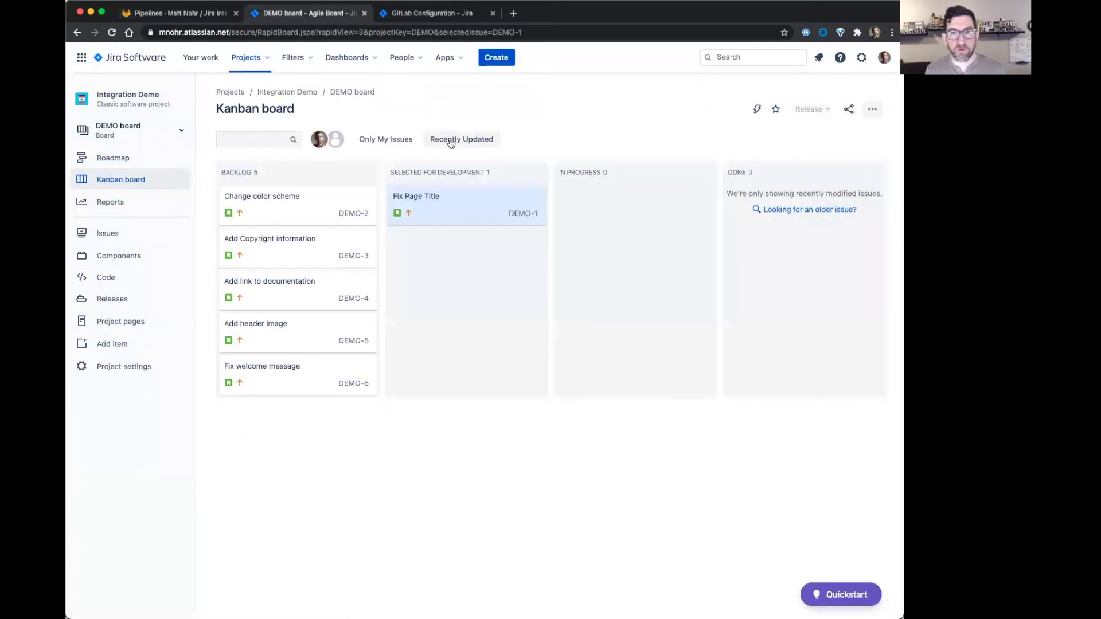
pyautogui.click(413, 198)
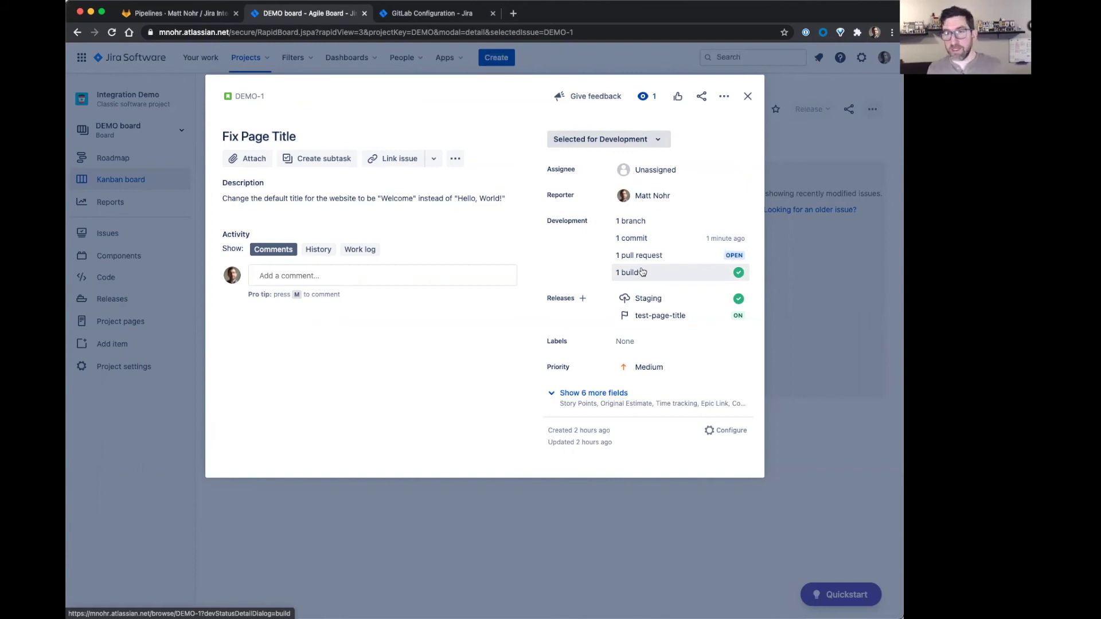
pyautogui.click(653, 320)
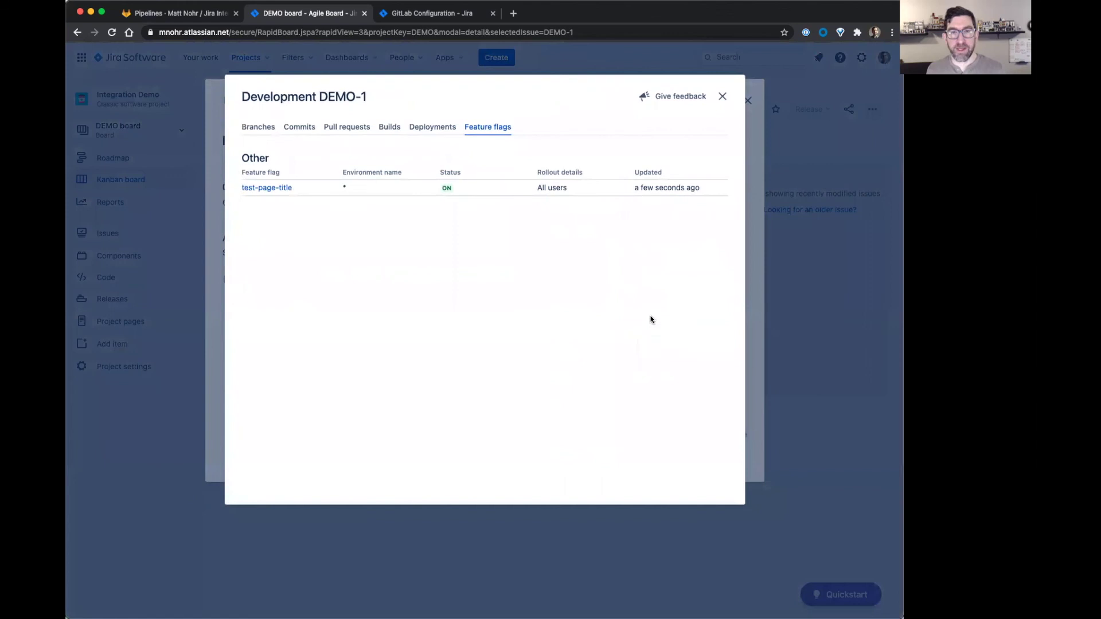
pyautogui.click(264, 129)
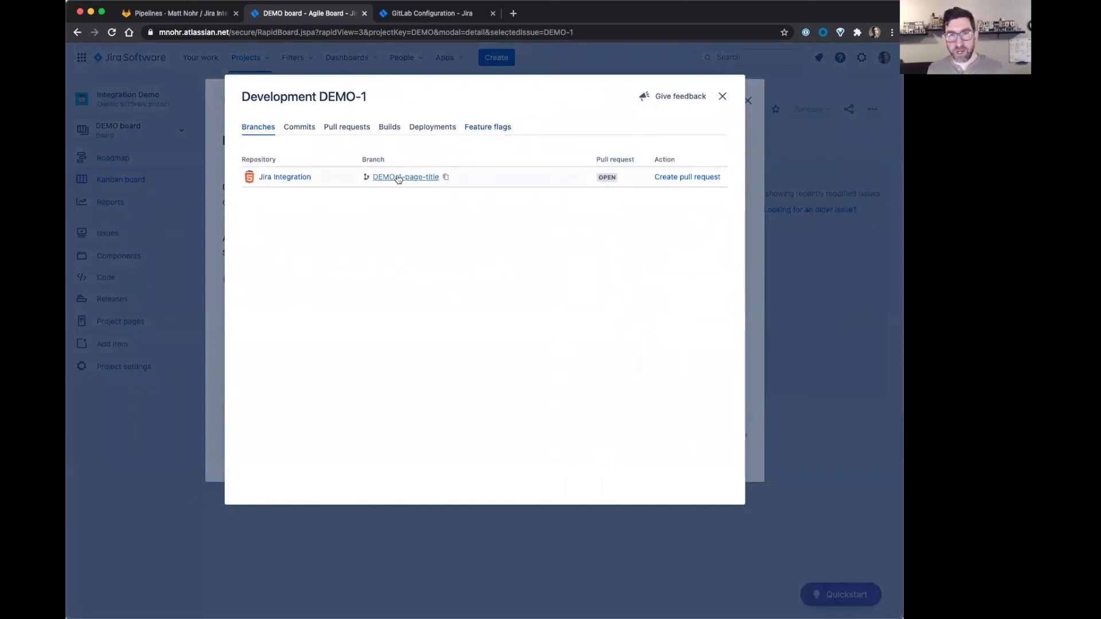
pyautogui.click(297, 127)
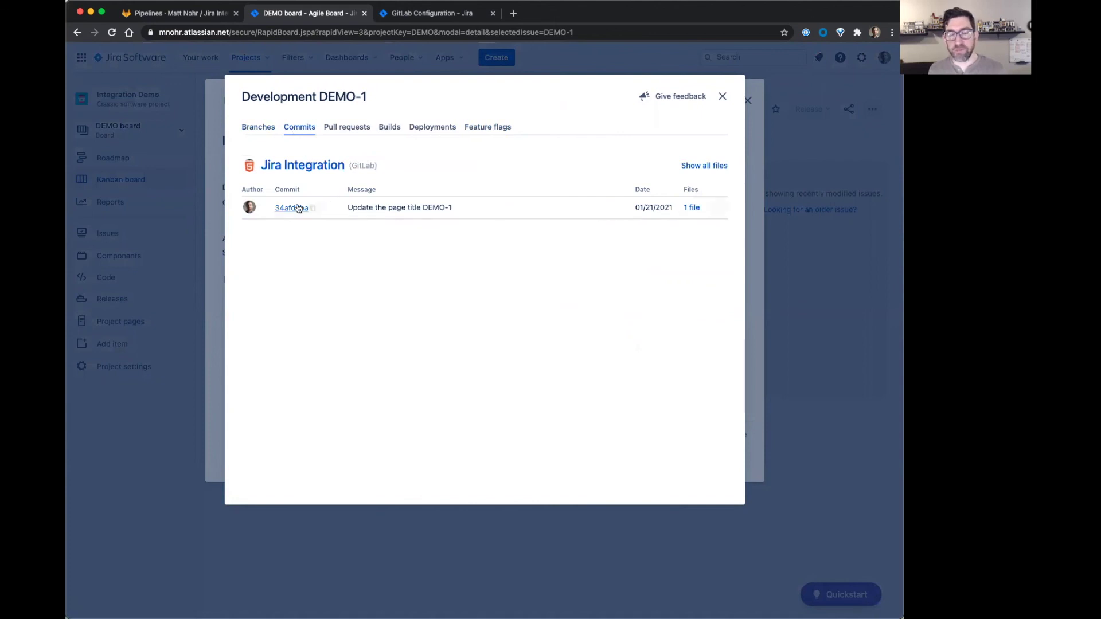
pyautogui.click(355, 125)
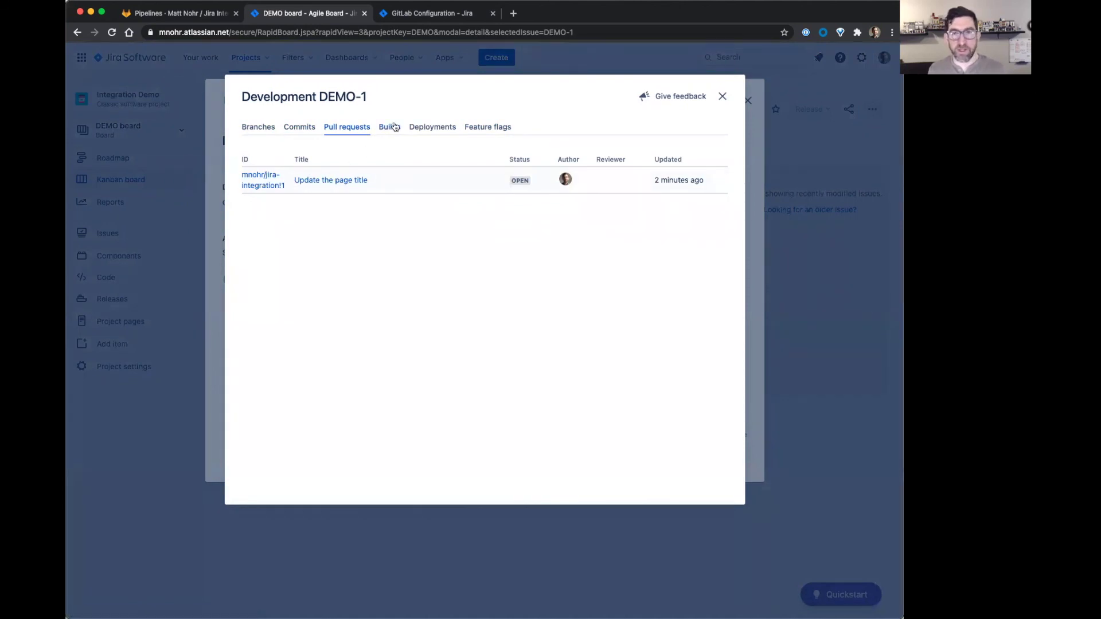
pyautogui.click(393, 127)
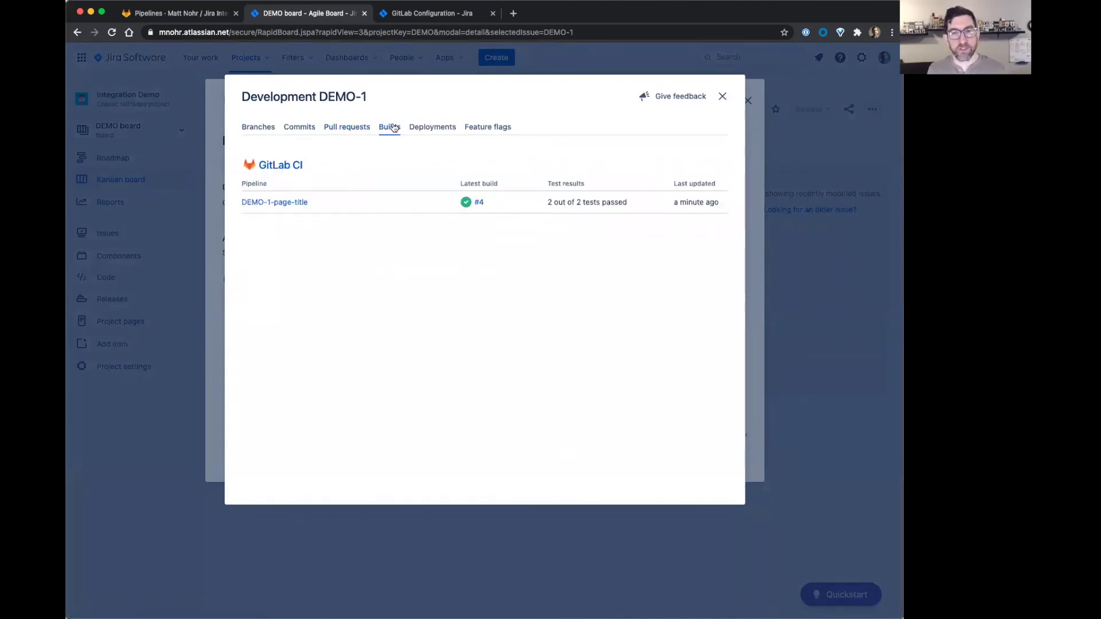
pyautogui.click(419, 129)
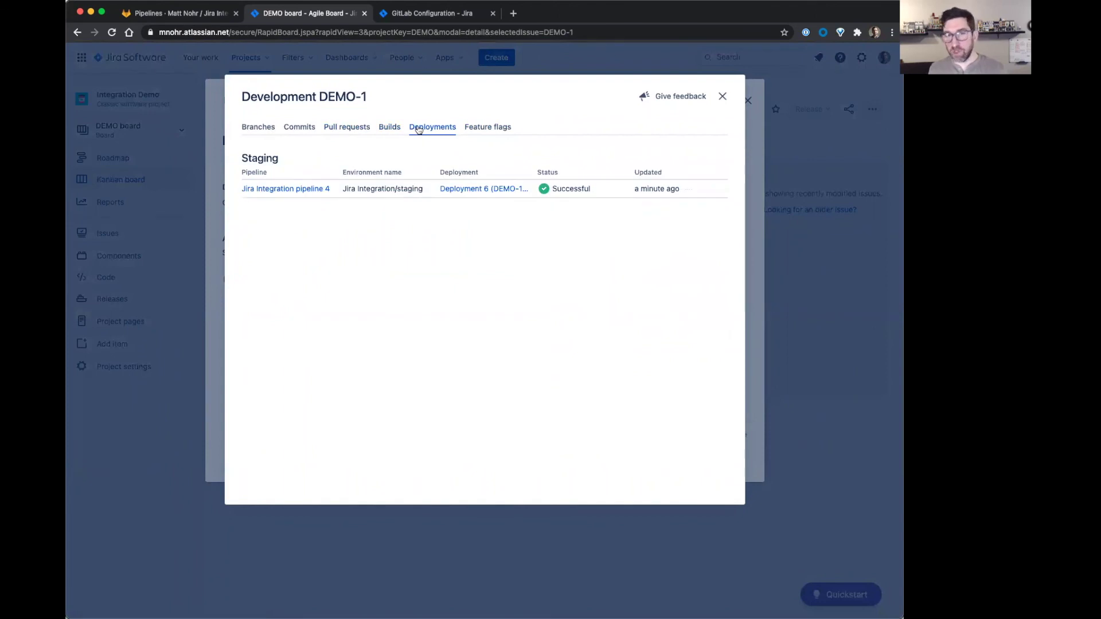
pyautogui.doubleClick(415, 189)
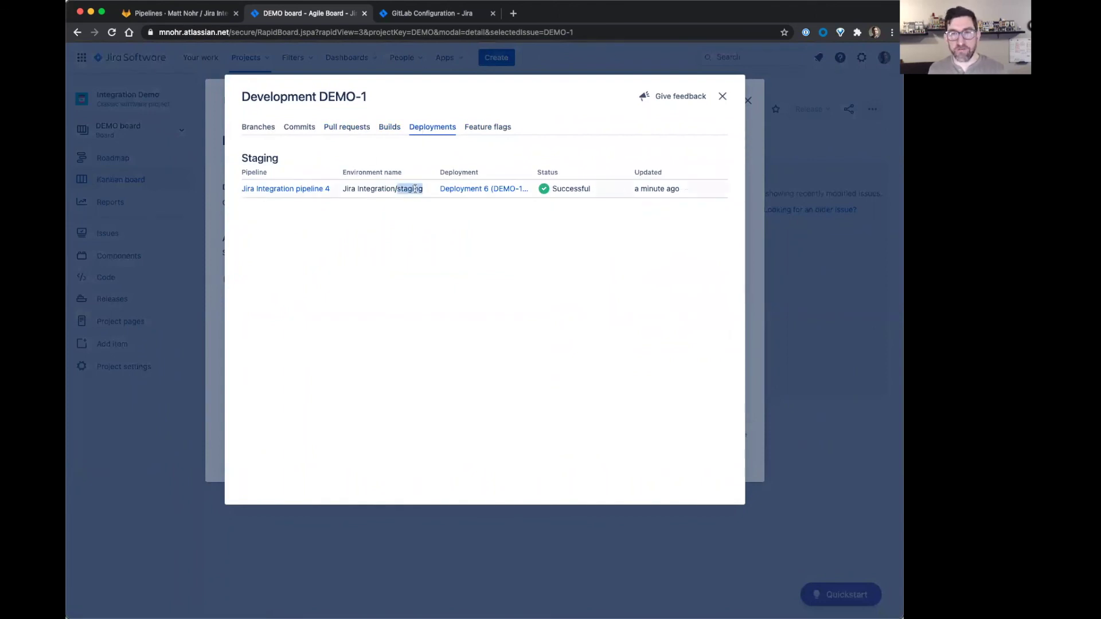
pyautogui.click(485, 126)
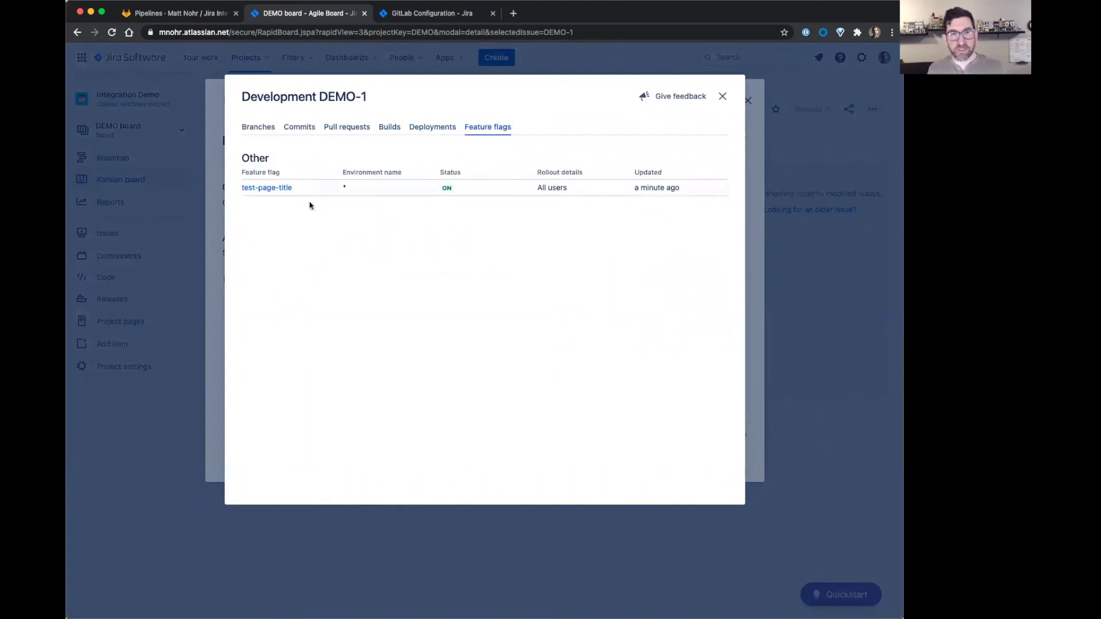